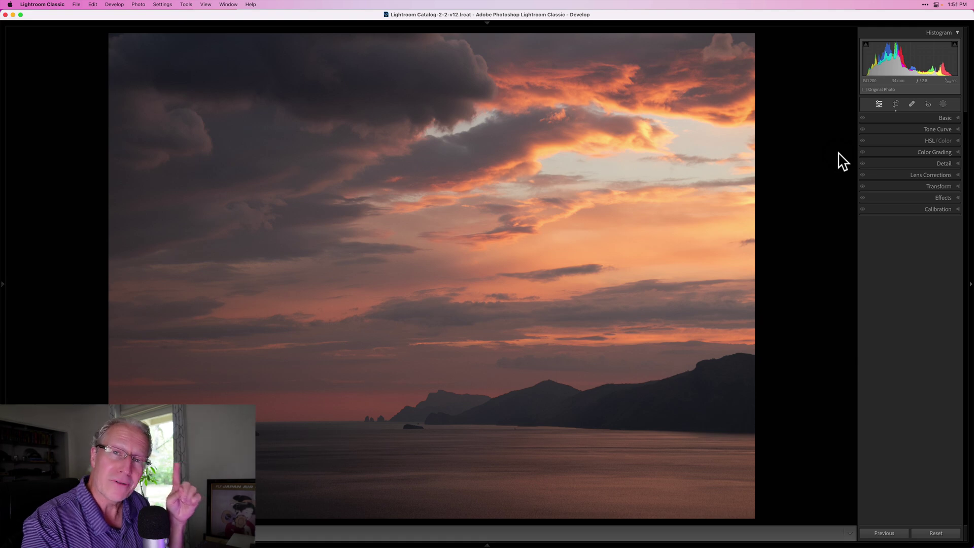
pyautogui.click(892, 137)
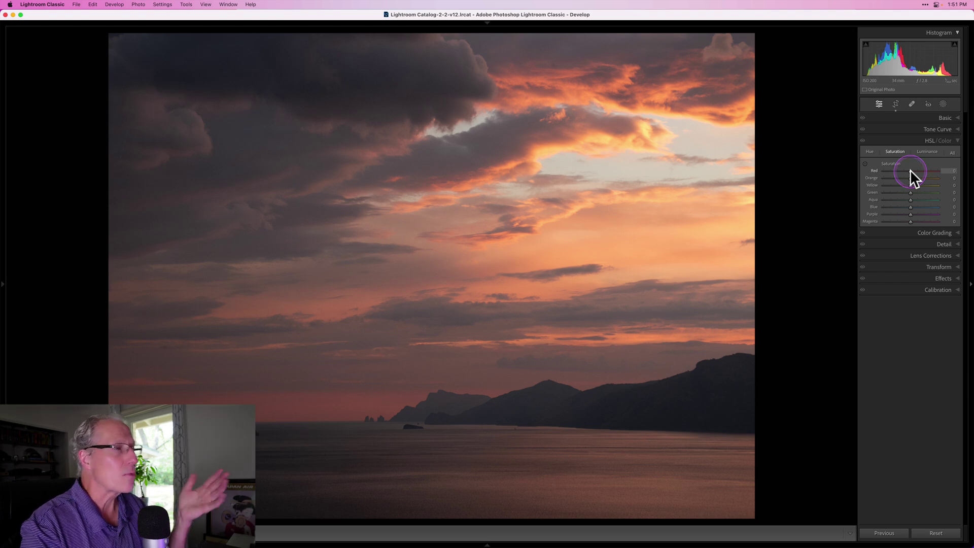
pyautogui.moveTo(909, 170); pyautogui.dragTo(941, 172)
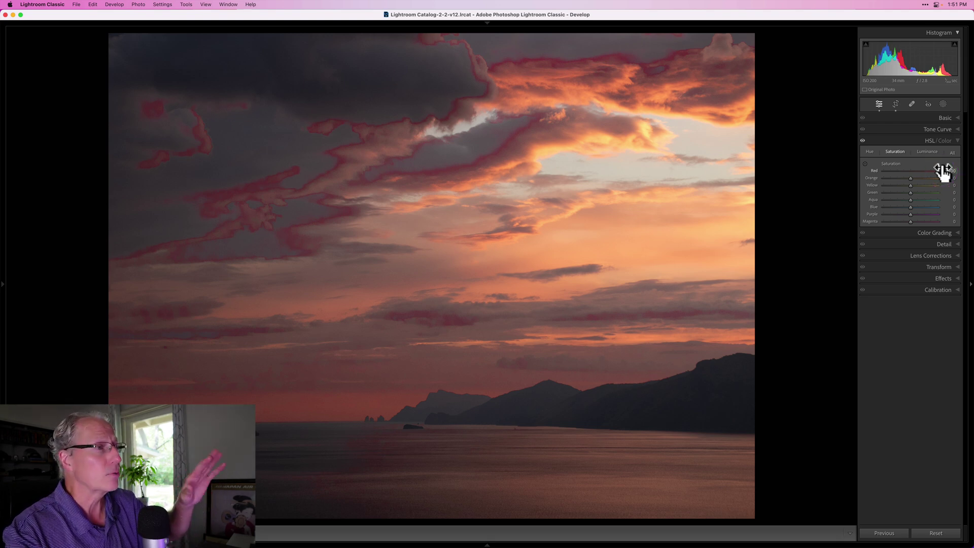
pyautogui.click(848, 199)
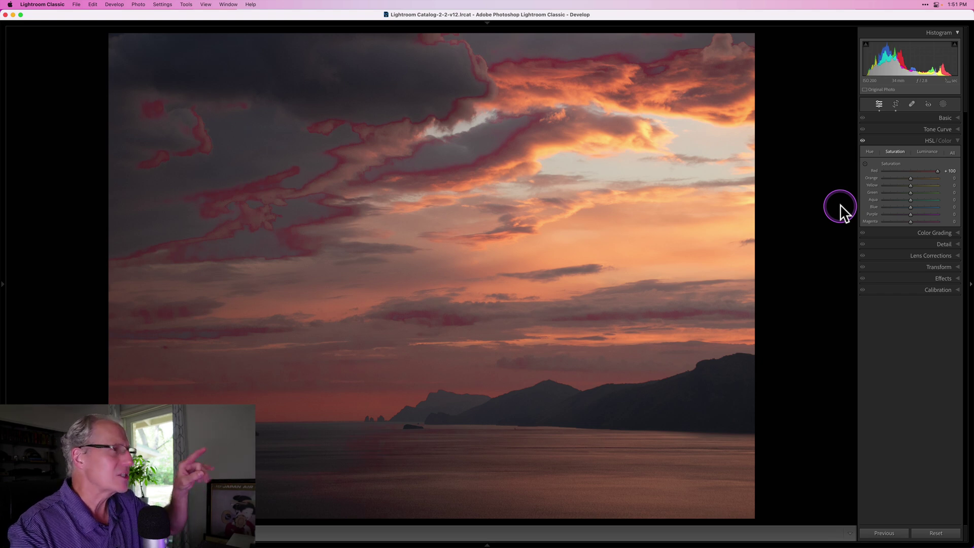
pyautogui.moveTo(844, 212); pyautogui.dragTo(840, 172)
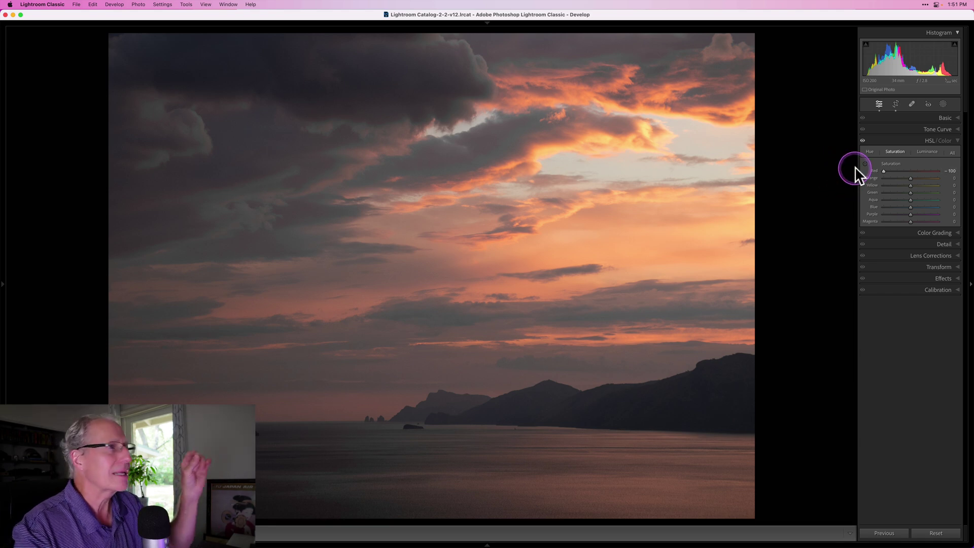
pyautogui.doubleClick(884, 169)
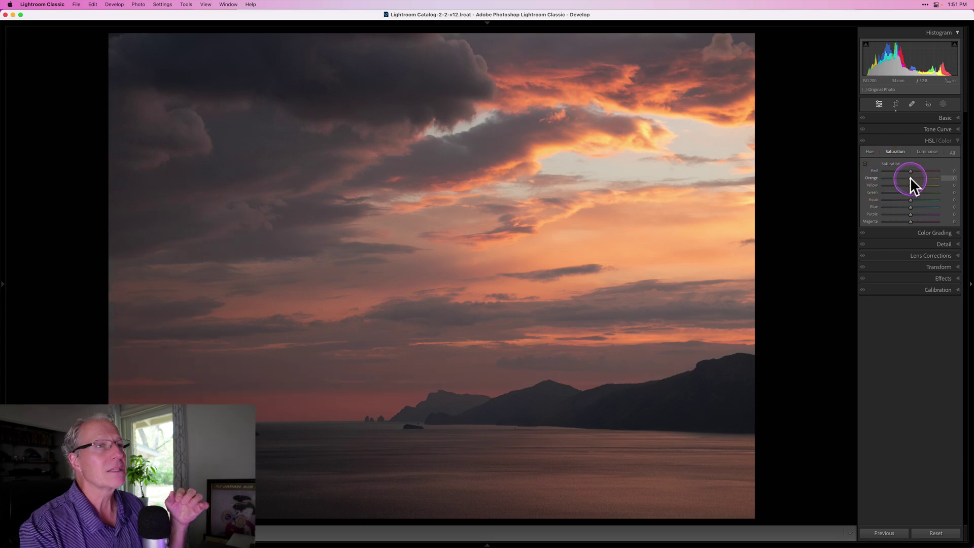
pyautogui.moveTo(911, 178); pyautogui.dragTo(929, 178)
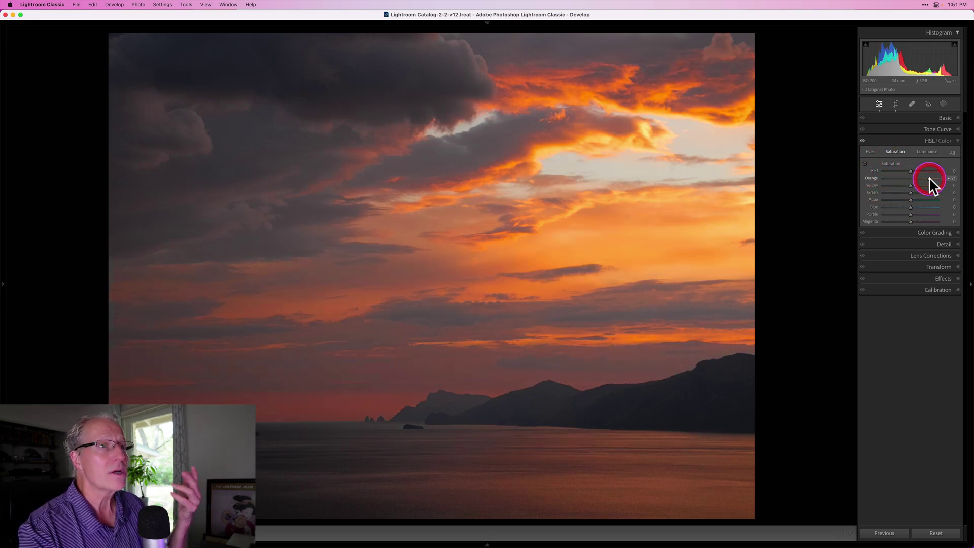
pyautogui.doubleClick(929, 177)
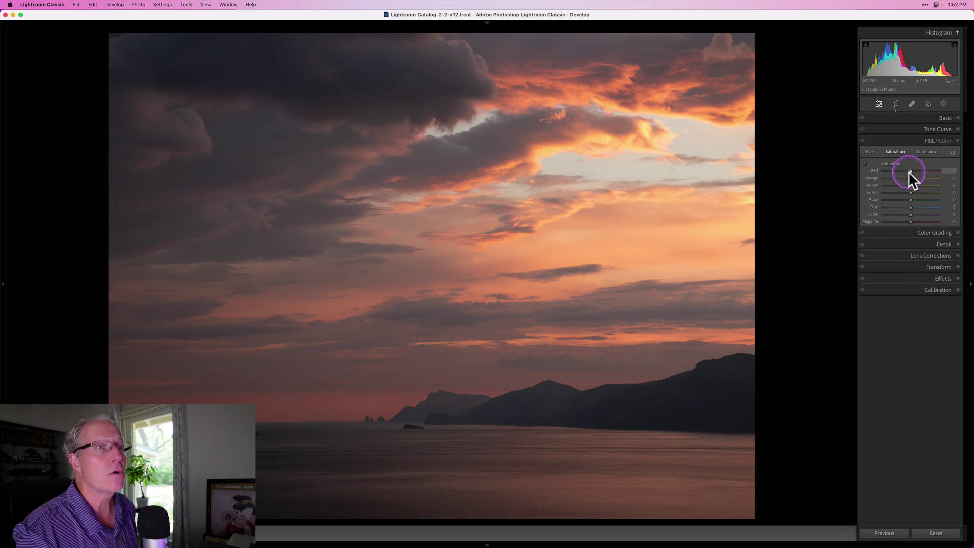
# Step: Try a strong Green saturation boost, then reset Green and Blue saturation to 0
pyautogui.moveTo(911, 193); pyautogui.dragTo(956, 208)
pyautogui.doubleClick(894, 190)
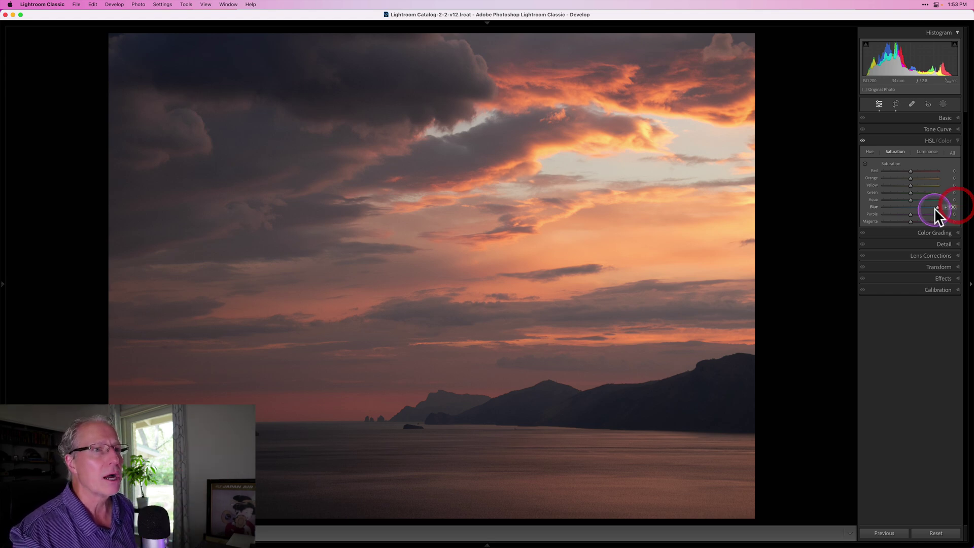
pyautogui.doubleClick(937, 207)
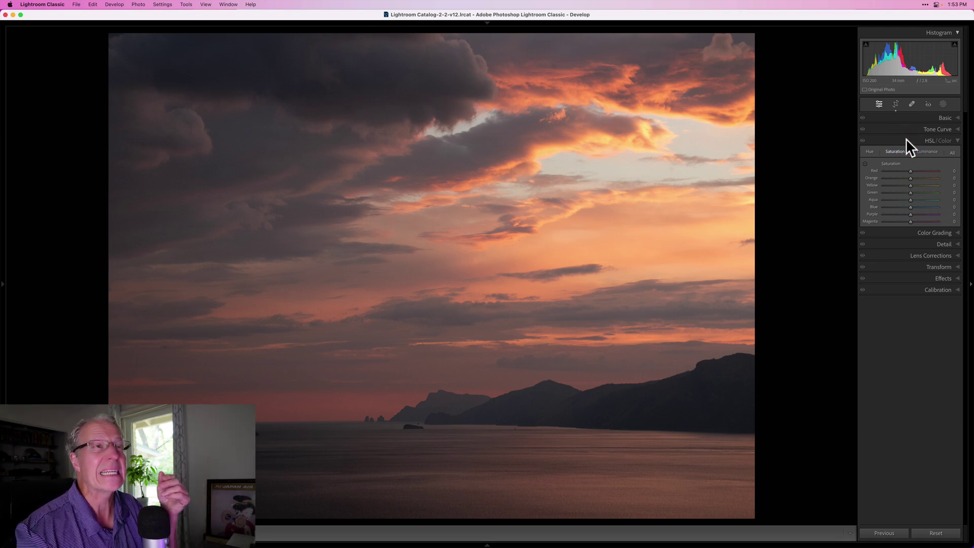
# Step: Swap HSL/Color for Calibration, swing Red Primary saturation to +100 and -100, then reset it to 0
pyautogui.click(905, 139)
pyautogui.click(902, 205)
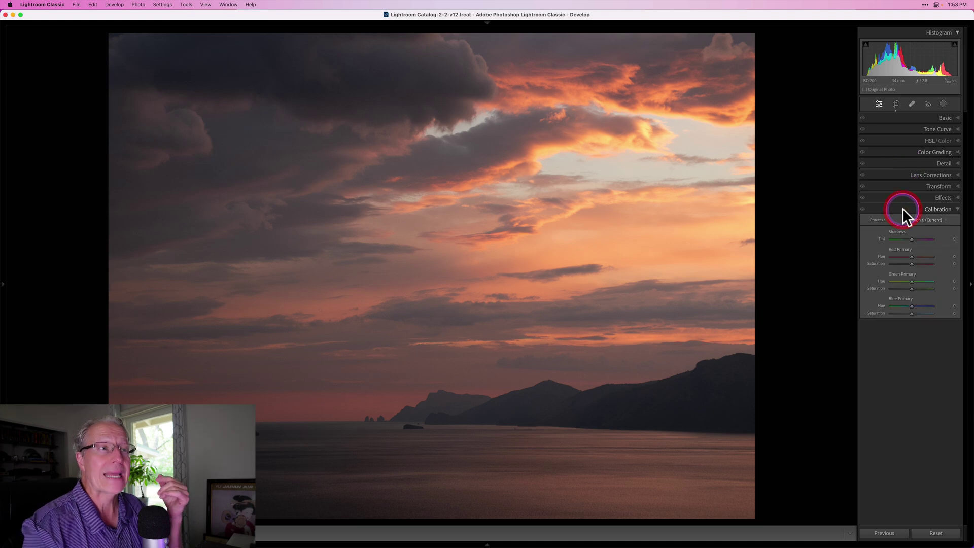
pyautogui.click(905, 280)
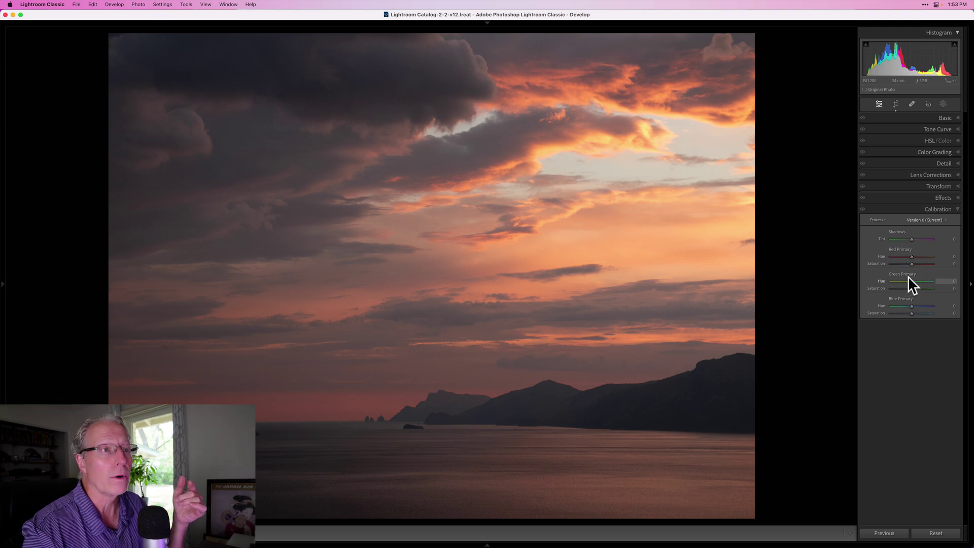
pyautogui.moveTo(908, 276); pyautogui.dragTo(926, 261)
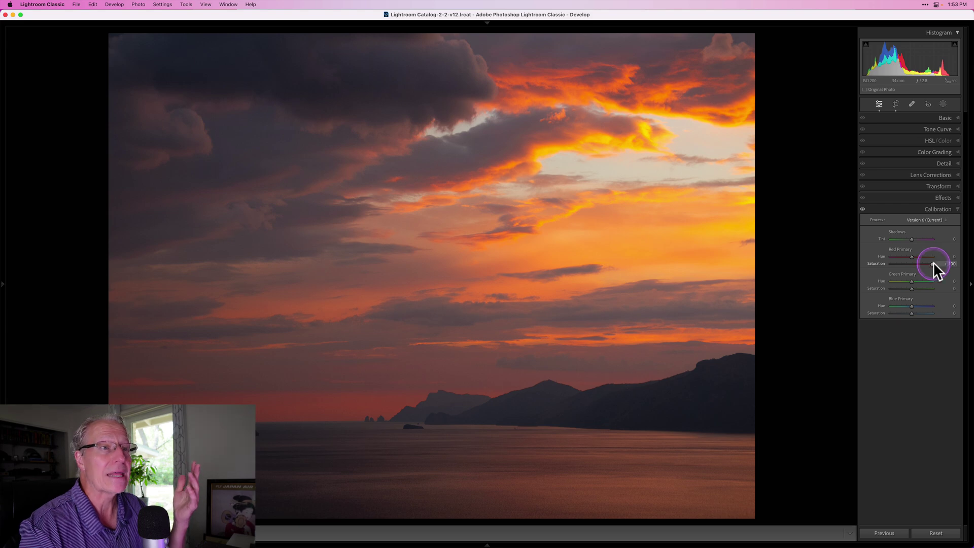
pyautogui.moveTo(933, 262); pyautogui.dragTo(864, 254)
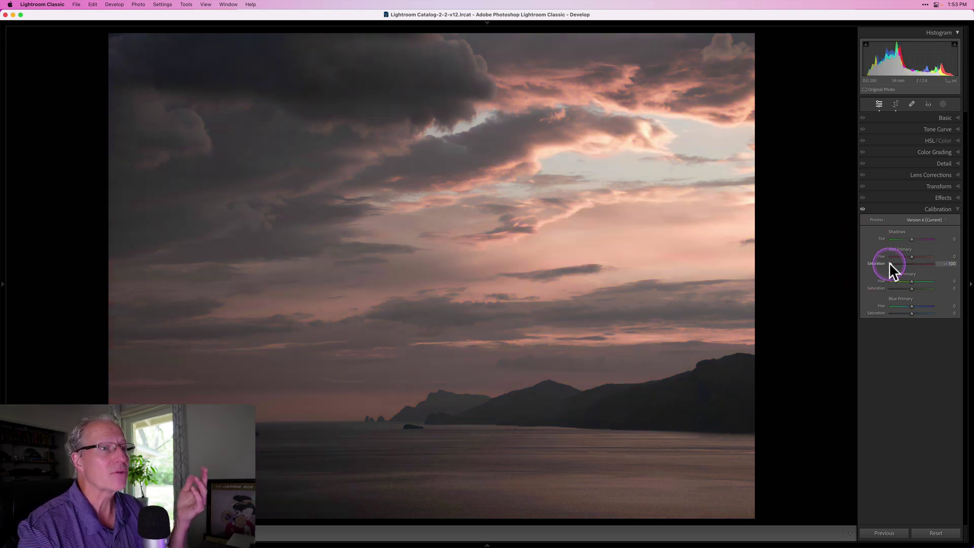
pyautogui.doubleClick(889, 263)
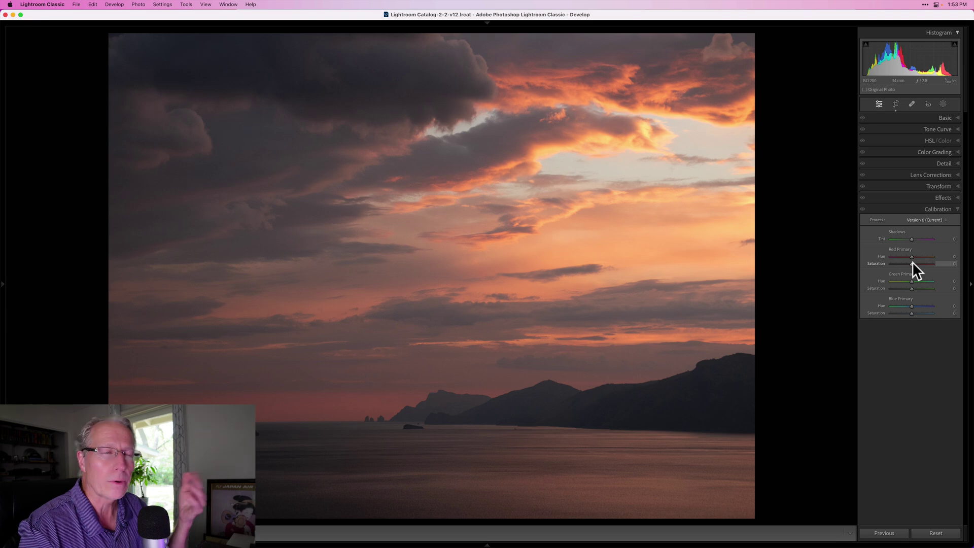
# Step: Test Green Primary saturation at -100 and +100, settle on +49, and compare Calibration off and on
pyautogui.click(906, 294)
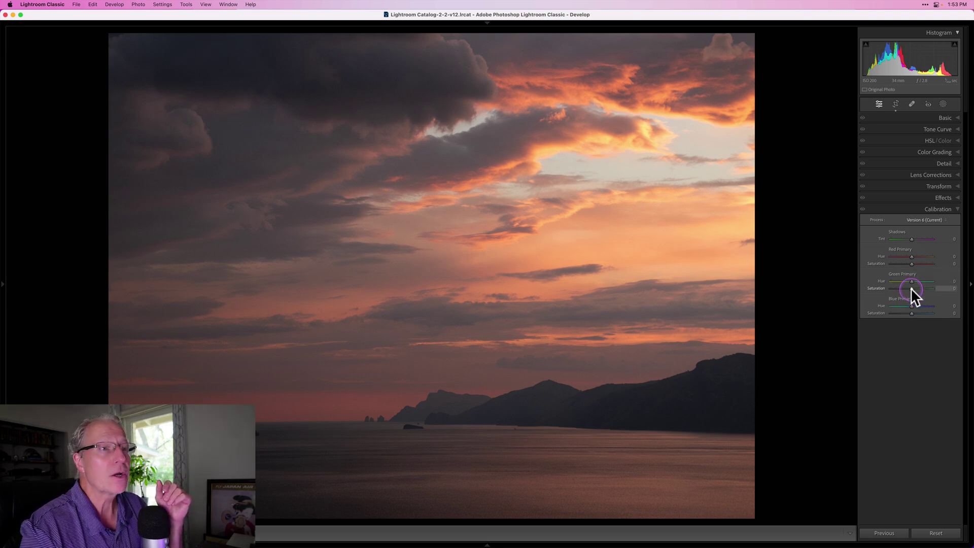
pyautogui.moveTo(911, 287); pyautogui.dragTo(881, 286)
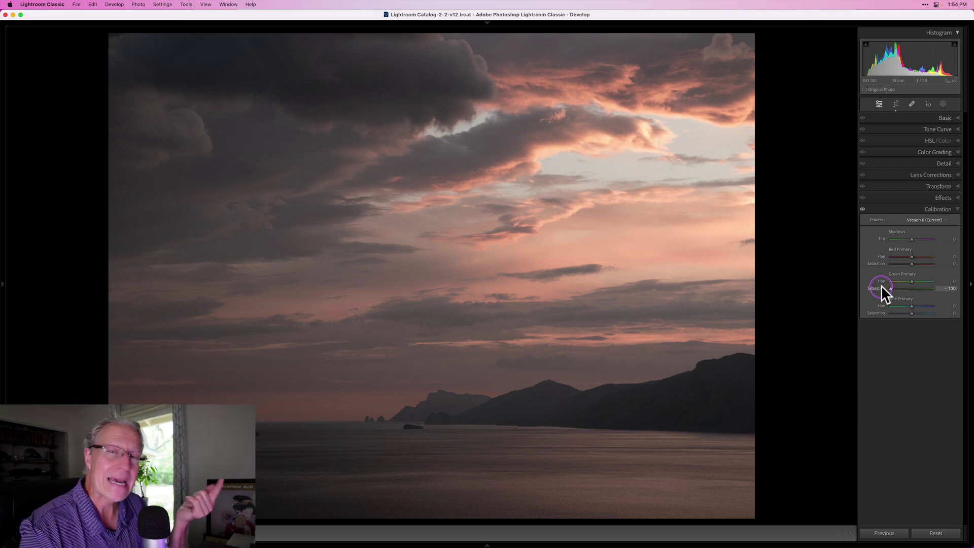
pyautogui.moveTo(881, 287); pyautogui.dragTo(957, 288)
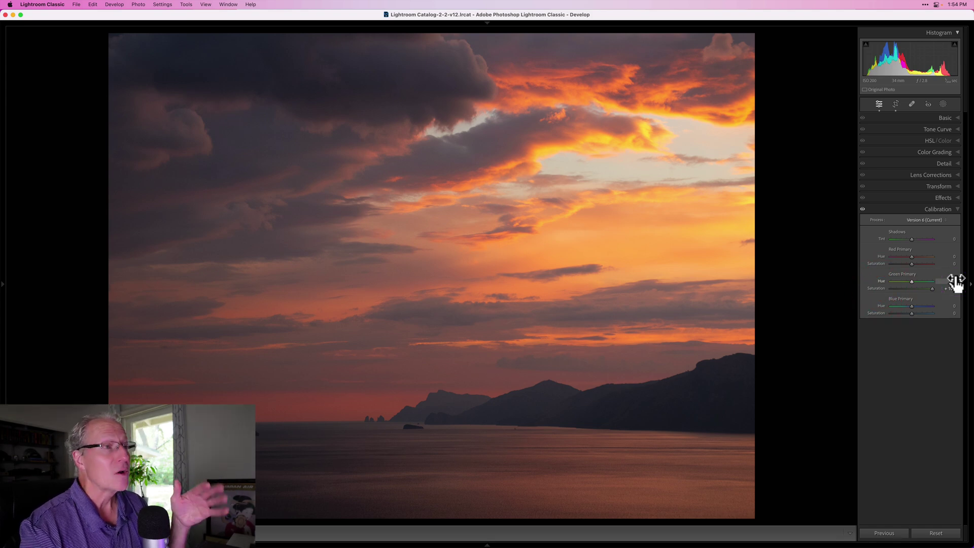
pyautogui.click(923, 286)
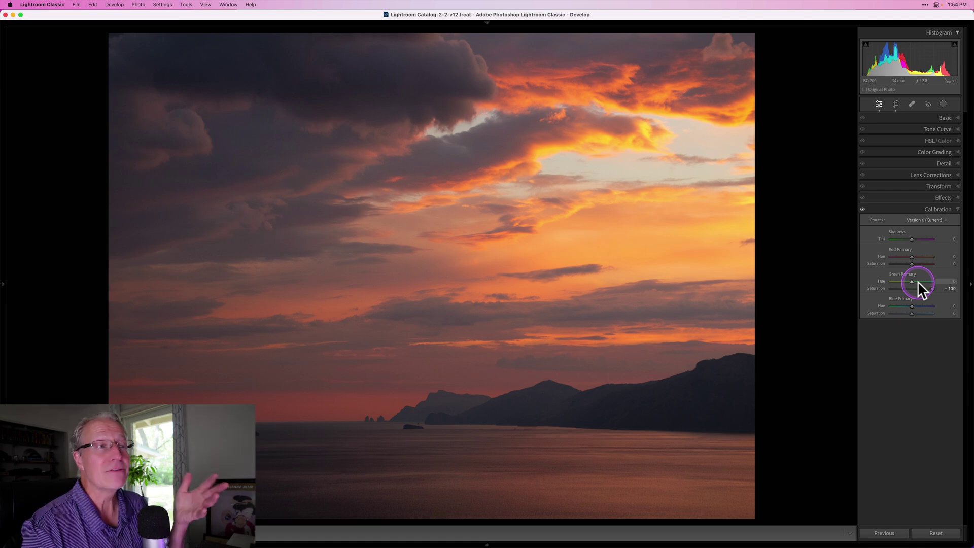
pyautogui.click(923, 287)
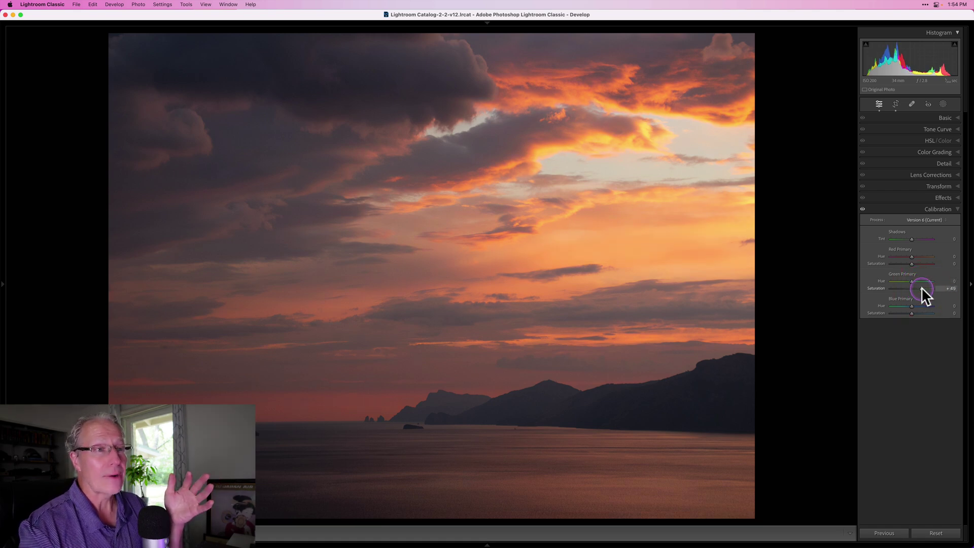
pyautogui.click(862, 209)
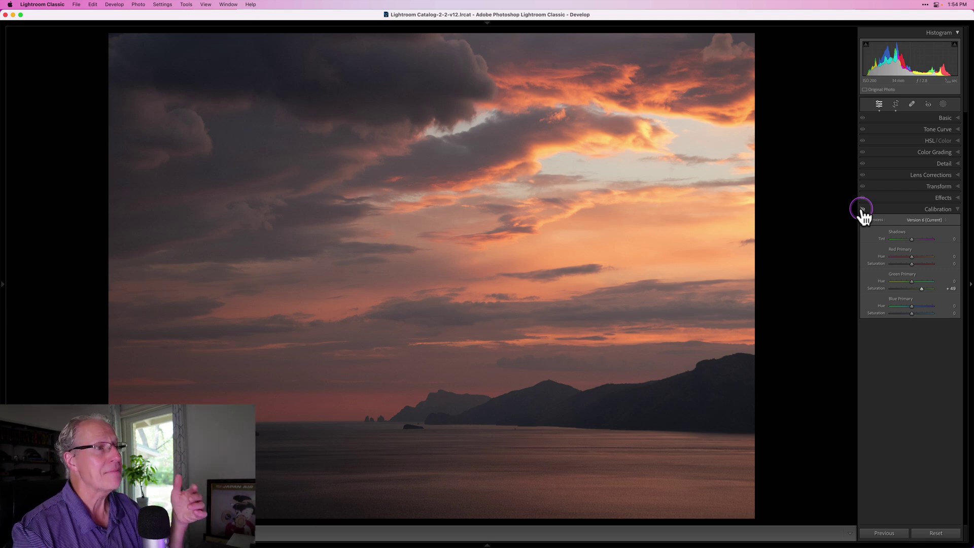
pyautogui.click(862, 209)
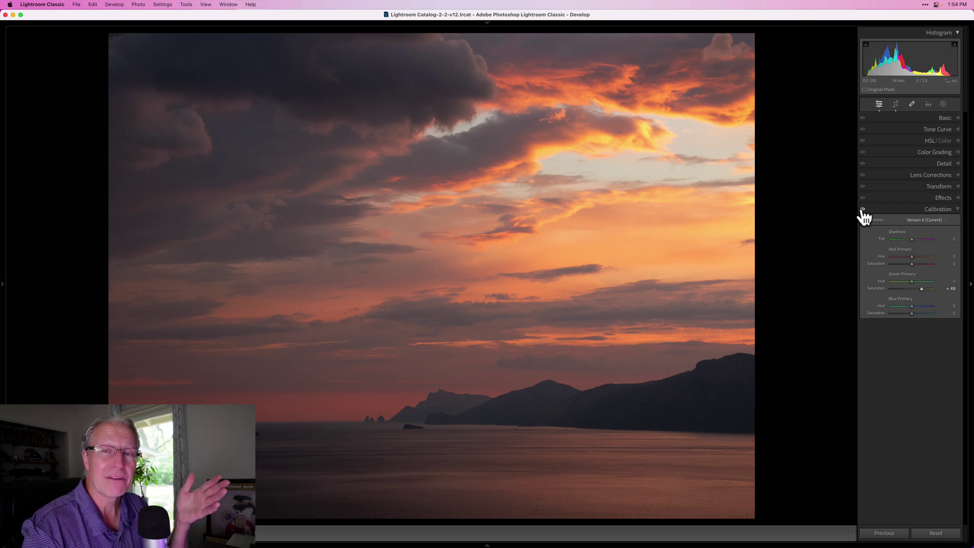
# Step: Rework Green Primary saturation, set Blue Primary saturation to +51, and compare Calibration off and on
pyautogui.doubleClick(921, 287)
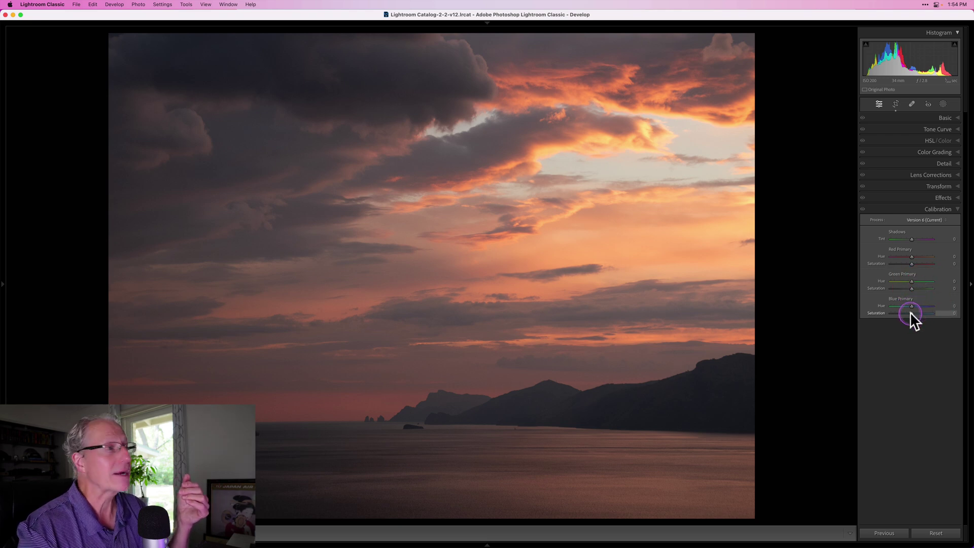
pyautogui.moveTo(910, 312); pyautogui.dragTo(971, 306)
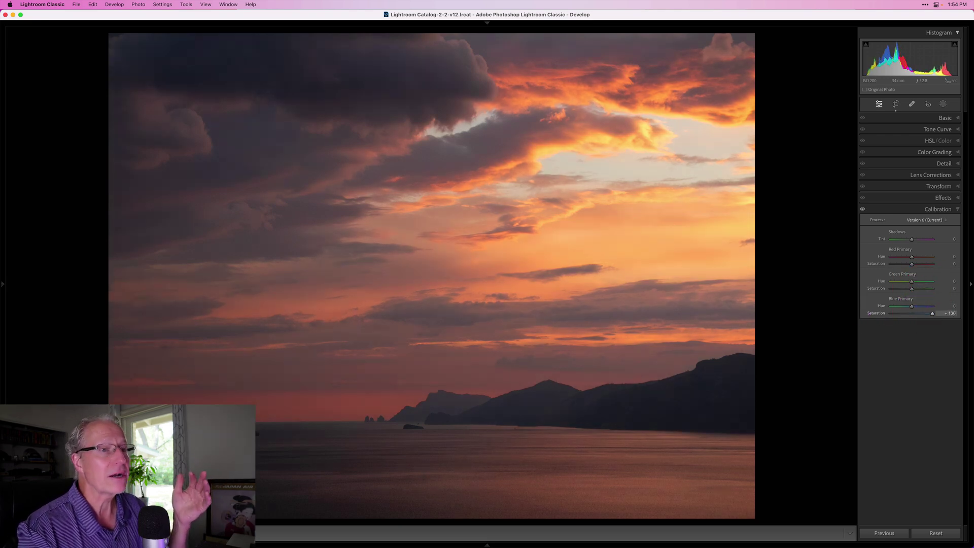
pyautogui.click(862, 209)
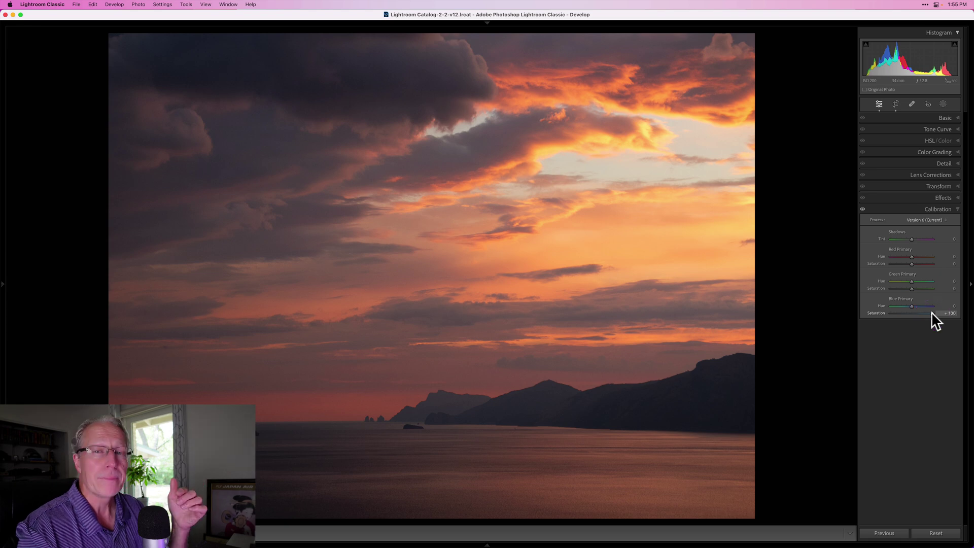
pyautogui.moveTo(924, 311); pyautogui.dragTo(923, 288)
pyautogui.click(862, 209)
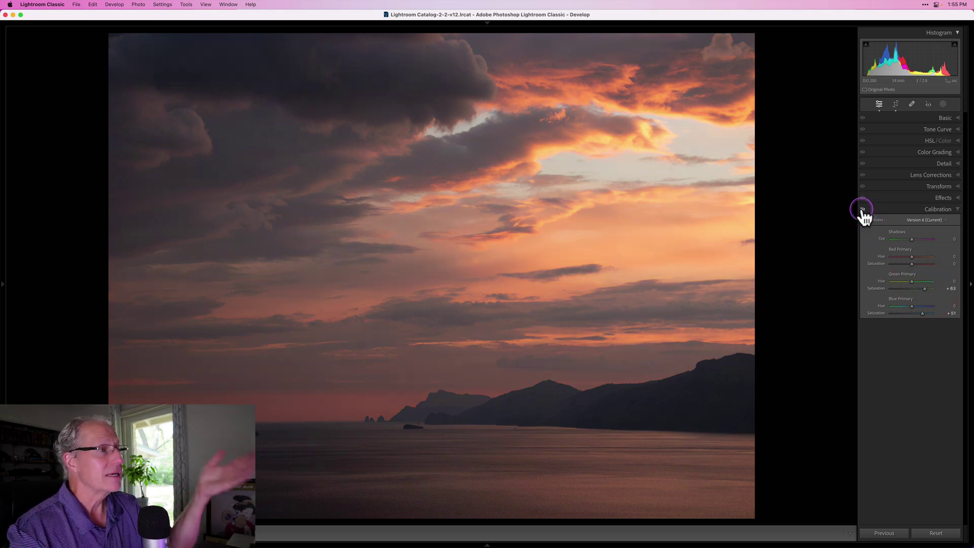
pyautogui.click(862, 209)
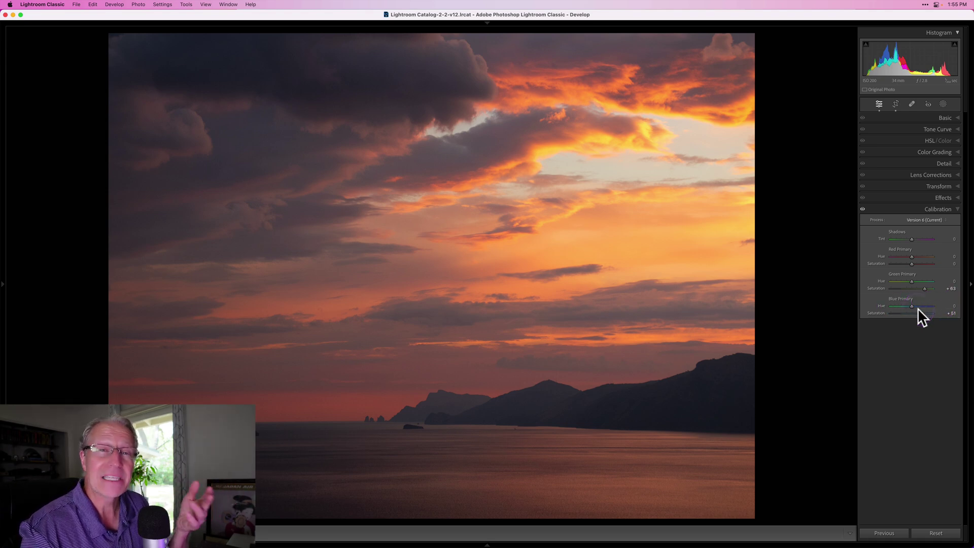
# Step: Preview Blue Primary hue toward red and gold, reset it, then set it to -13
pyautogui.click(911, 306)
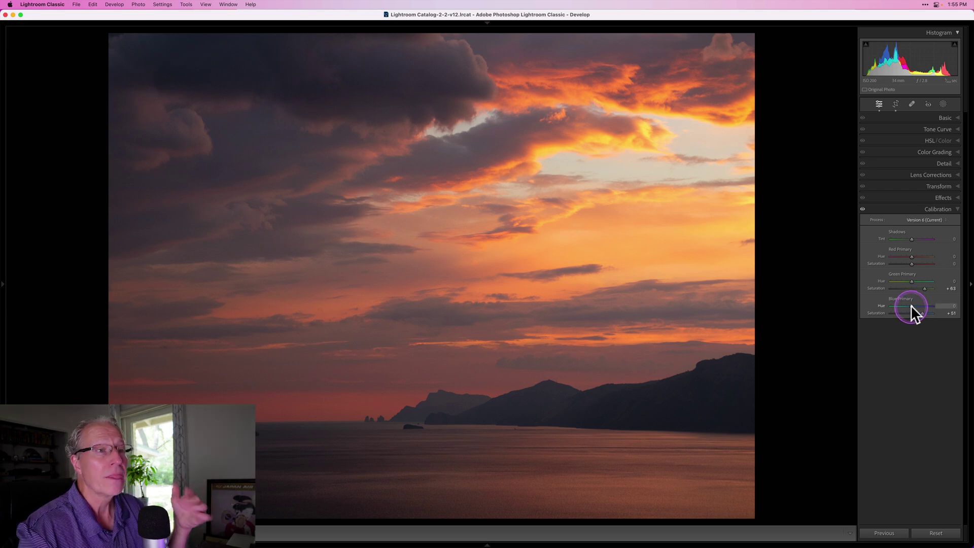
pyautogui.moveTo(911, 307); pyautogui.dragTo(899, 306)
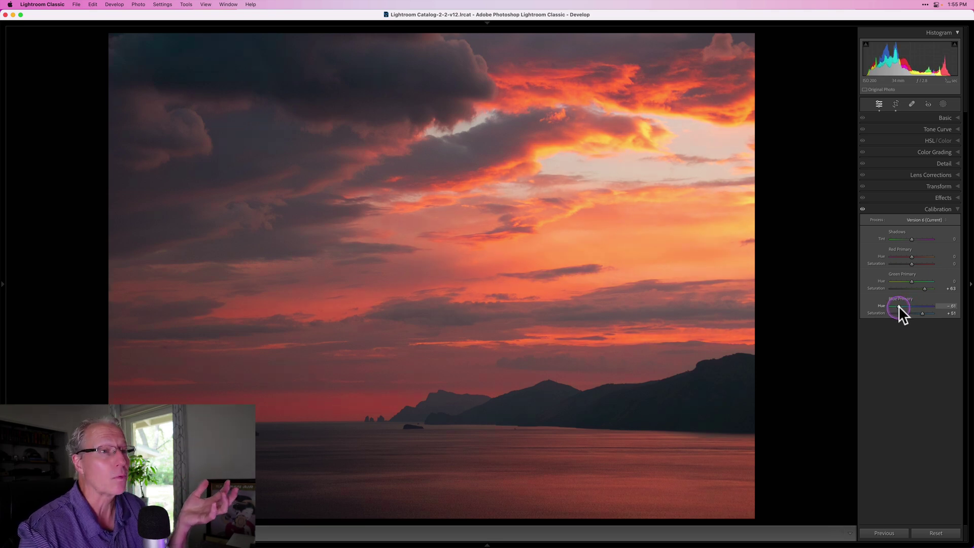
pyautogui.moveTo(898, 305); pyautogui.dragTo(925, 307)
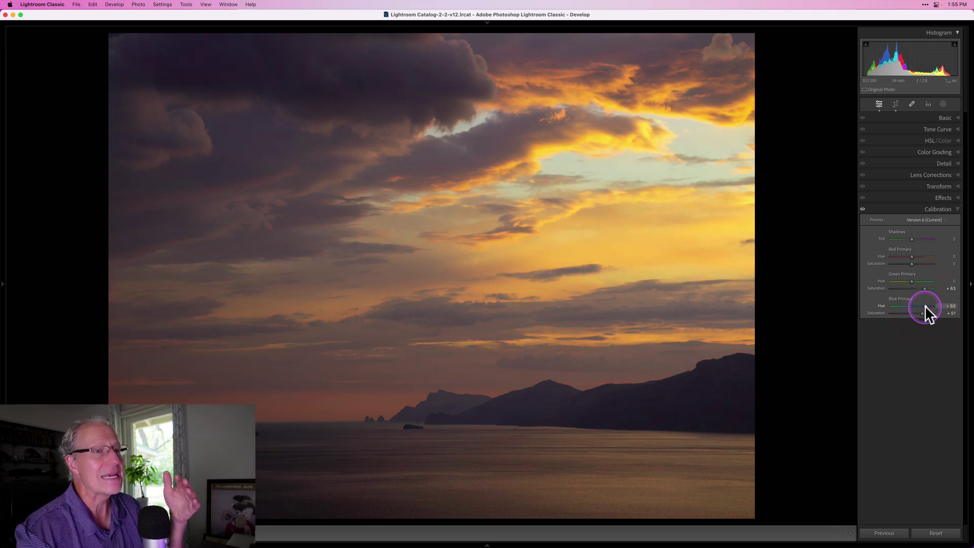
pyautogui.doubleClick(924, 305)
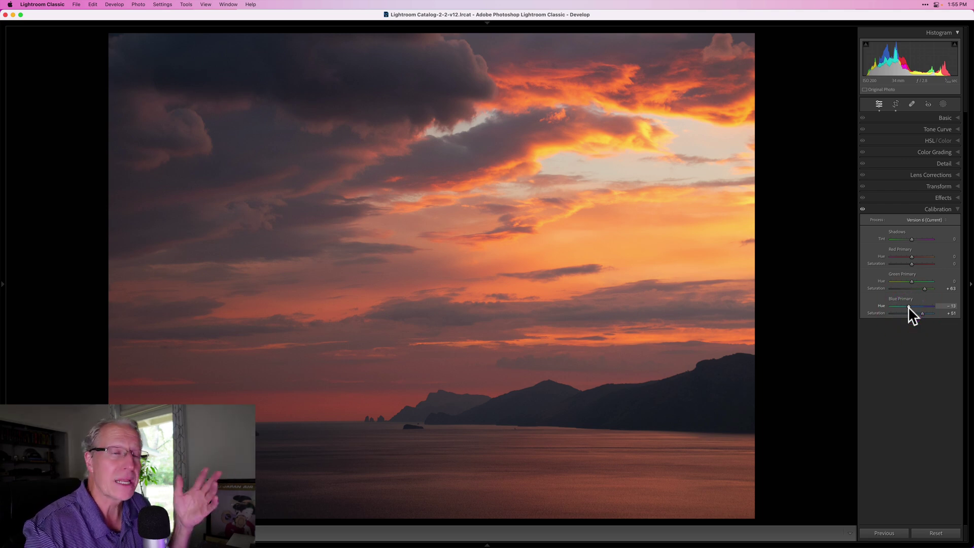
pyautogui.click(912, 280)
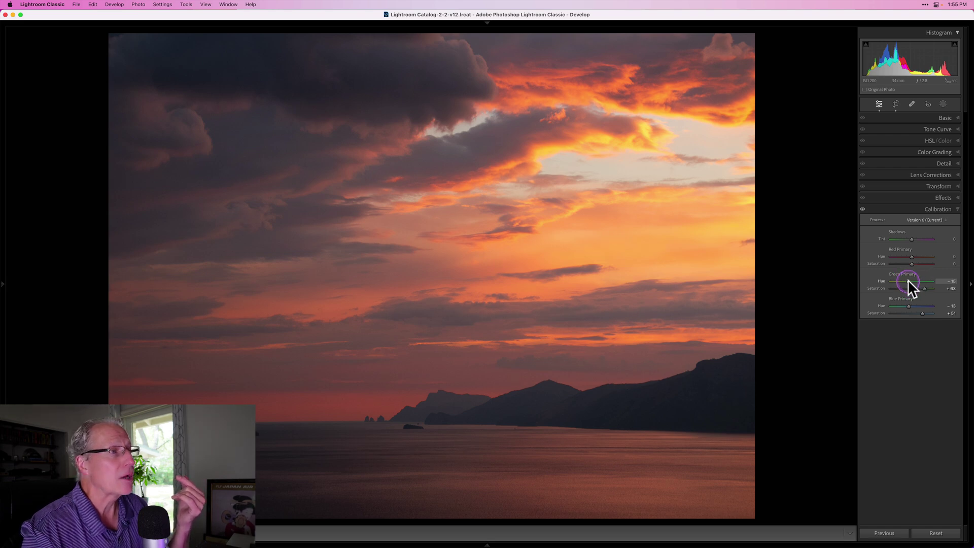
# Step: Shift Green Primary hue to +49 and compare the sunset with Calibration toggled off and on
pyautogui.moveTo(907, 282)
pyautogui.mouseDown()
pyautogui.moveTo(899, 281)
pyautogui.moveTo(919, 280)
pyautogui.mouseUp()
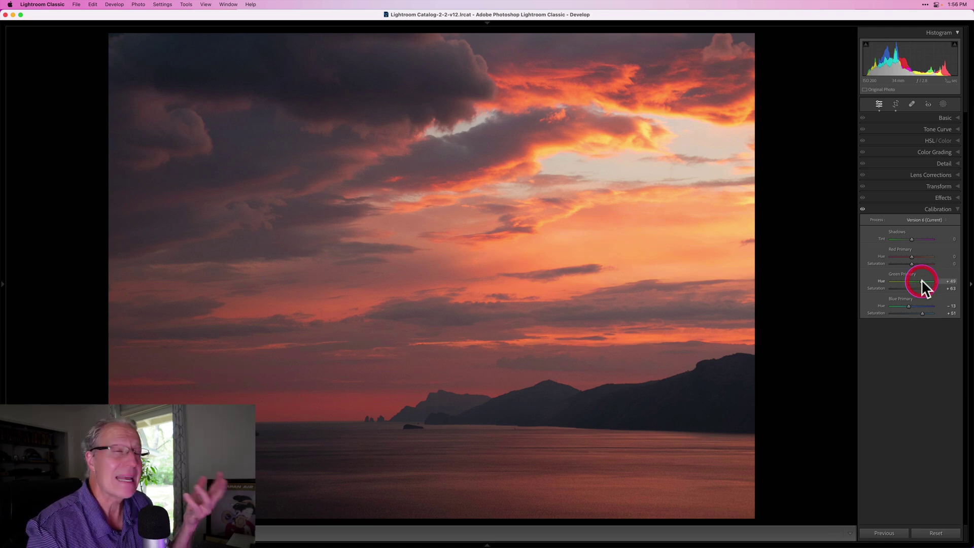
pyautogui.click(862, 210)
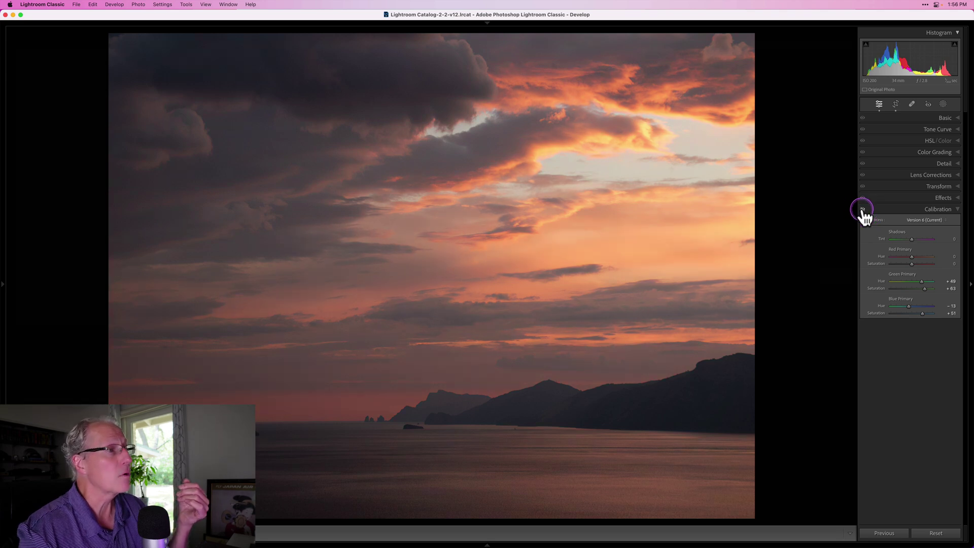
pyautogui.click(863, 209)
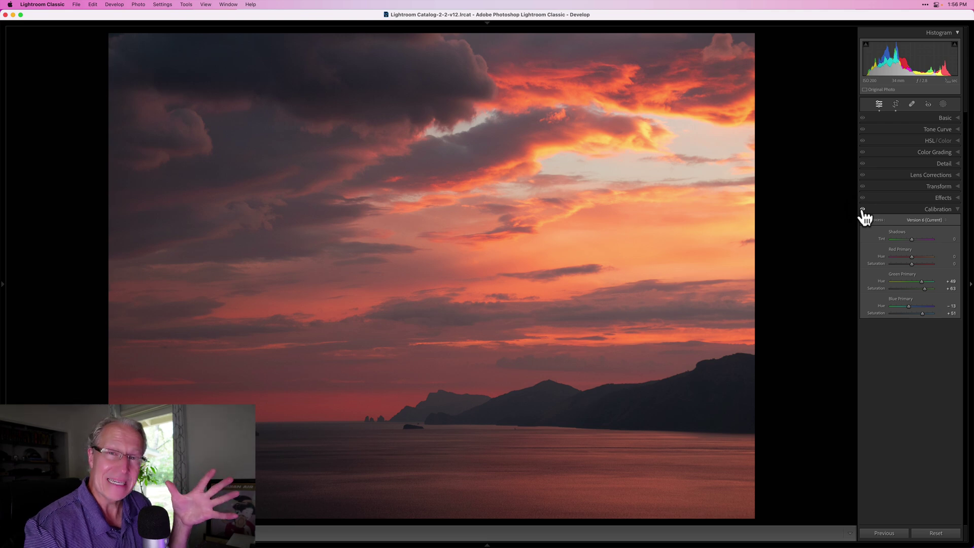
pyautogui.click(908, 308)
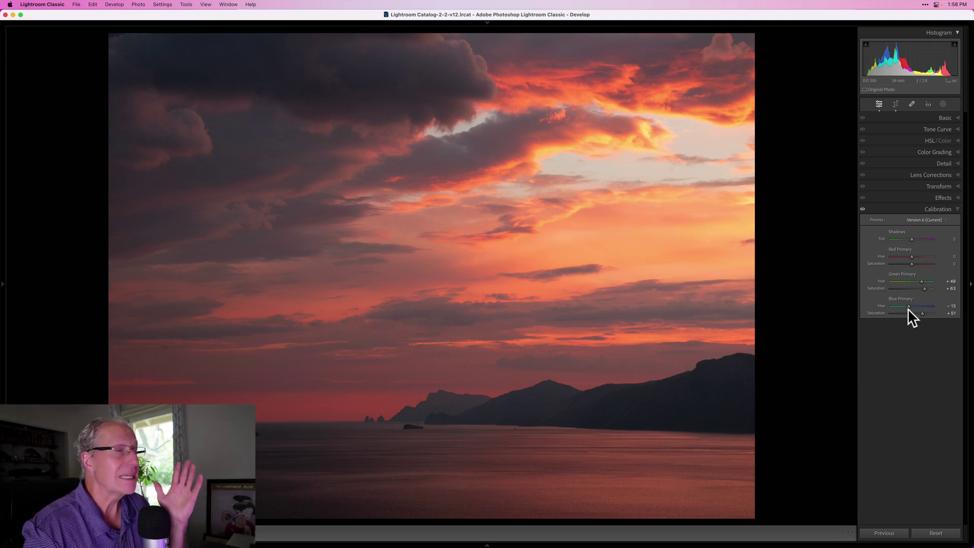
pyautogui.click(862, 209)
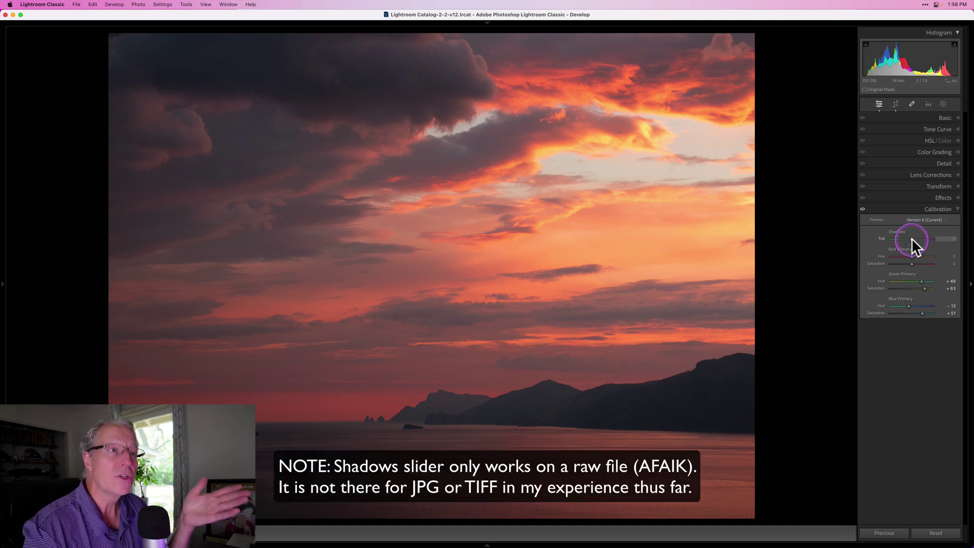
# Step: Tint the shadows pink (+37), nudge Blue Primary hue to +4, and switch Calibration back on
pyautogui.moveTo(908, 238)
pyautogui.mouseDown()
pyautogui.moveTo(896, 239)
pyautogui.moveTo(914, 236)
pyautogui.mouseUp()
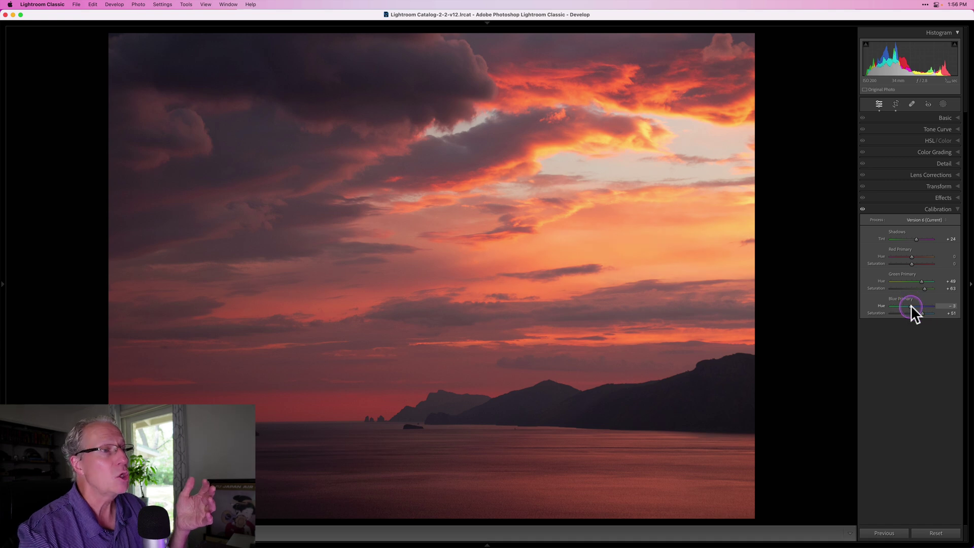
pyautogui.moveTo(911, 305); pyautogui.dragTo(912, 306)
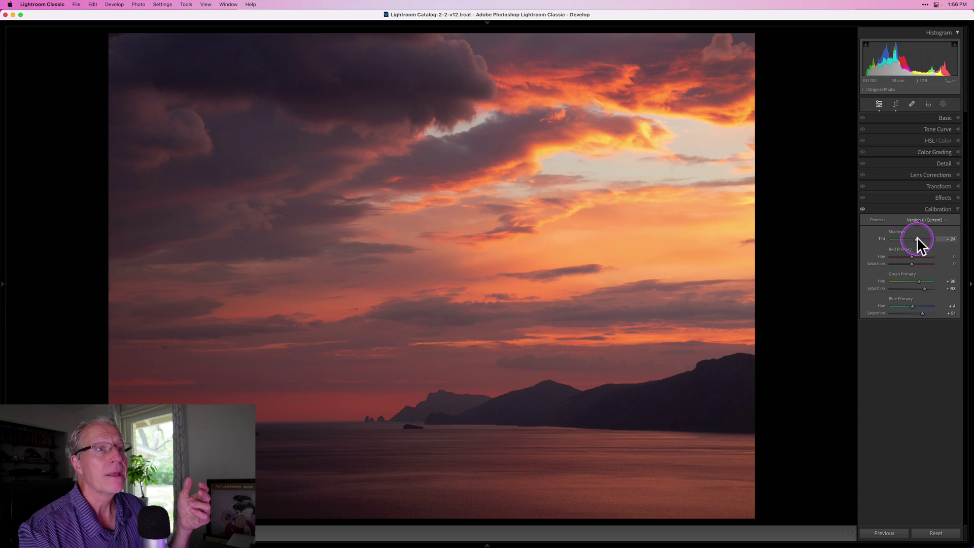
pyautogui.moveTo(917, 239); pyautogui.dragTo(919, 239)
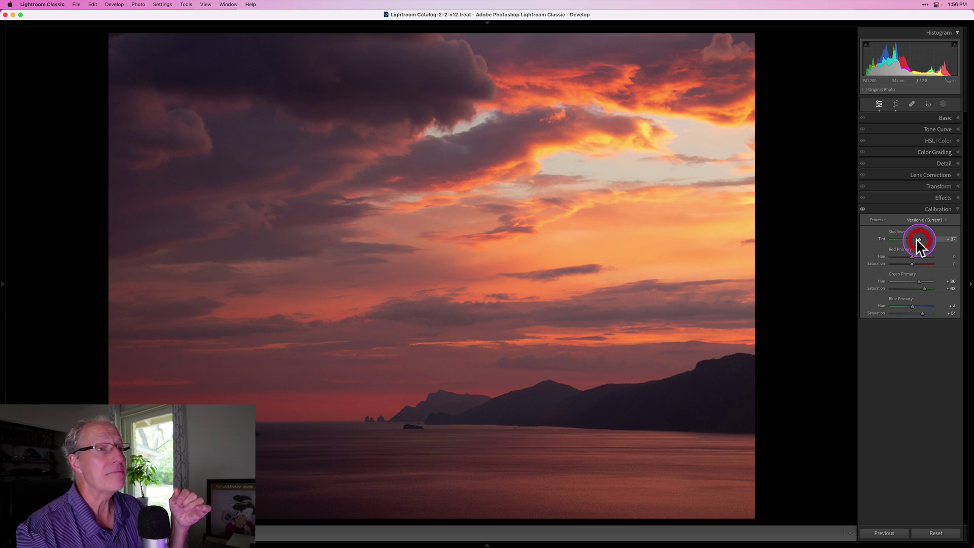
pyautogui.click(862, 209)
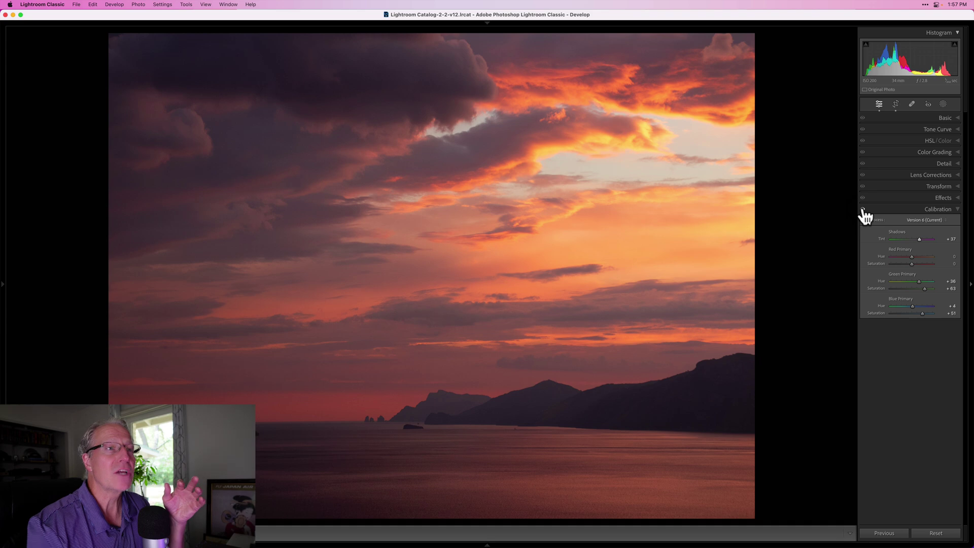
pyautogui.click(881, 206)
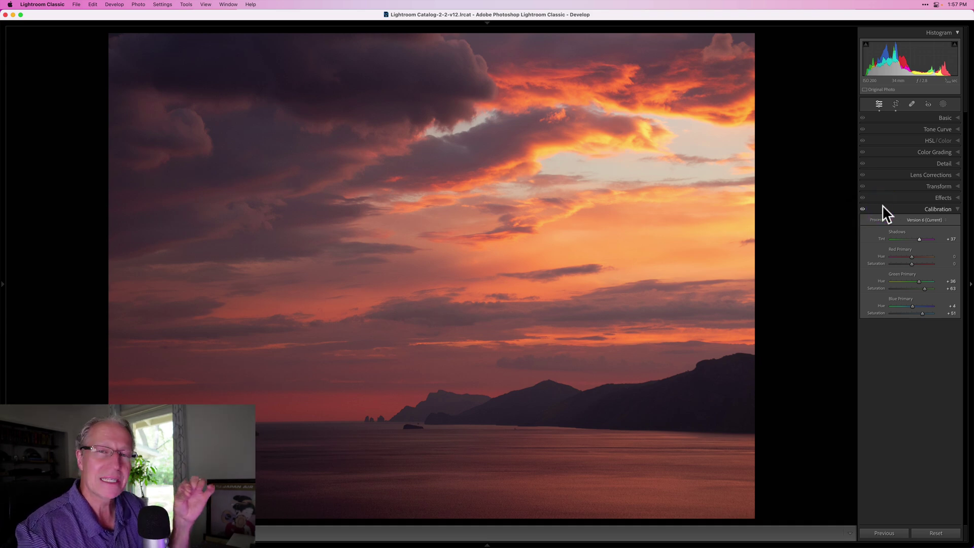
pyautogui.moveTo(842, 190)
pyautogui.mouseDown()
pyautogui.moveTo(795, 184)
pyautogui.moveTo(798, 192)
pyautogui.mouseUp()
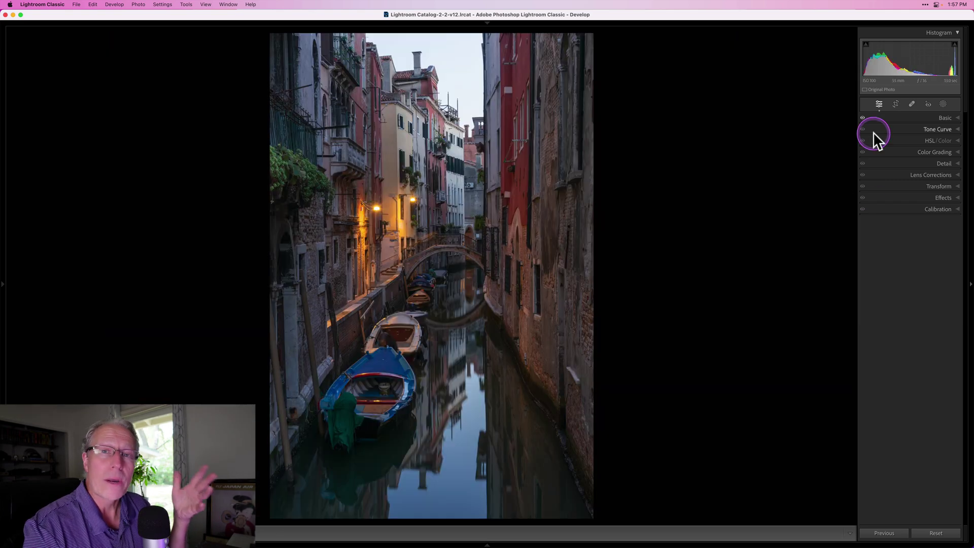
# Step: Compare the Venice canal photo with its Basic adjustments off and on, briefly expanding the Basic panel
pyautogui.moveTo(874, 134)
pyautogui.mouseDown()
pyautogui.moveTo(850, 132)
pyautogui.moveTo(865, 122)
pyautogui.mouseUp()
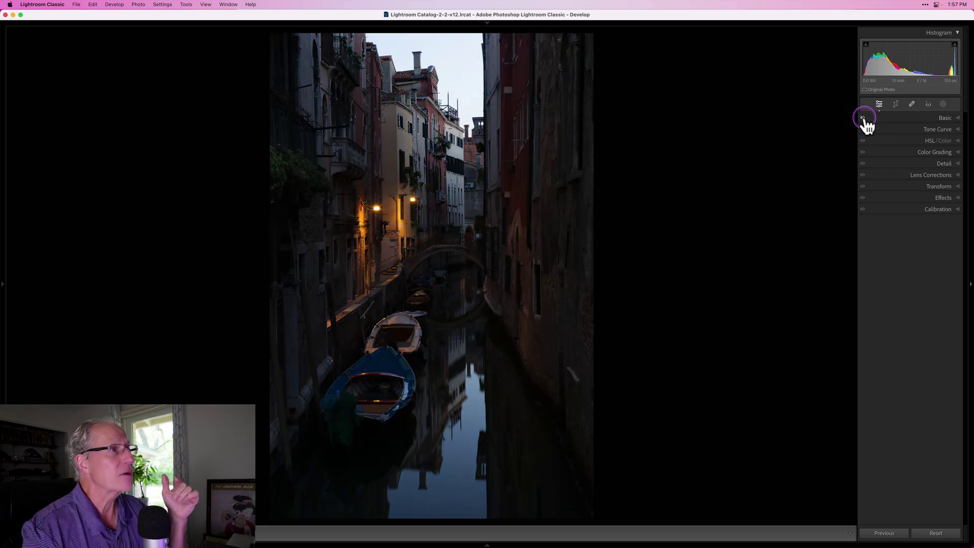
pyautogui.click(863, 118)
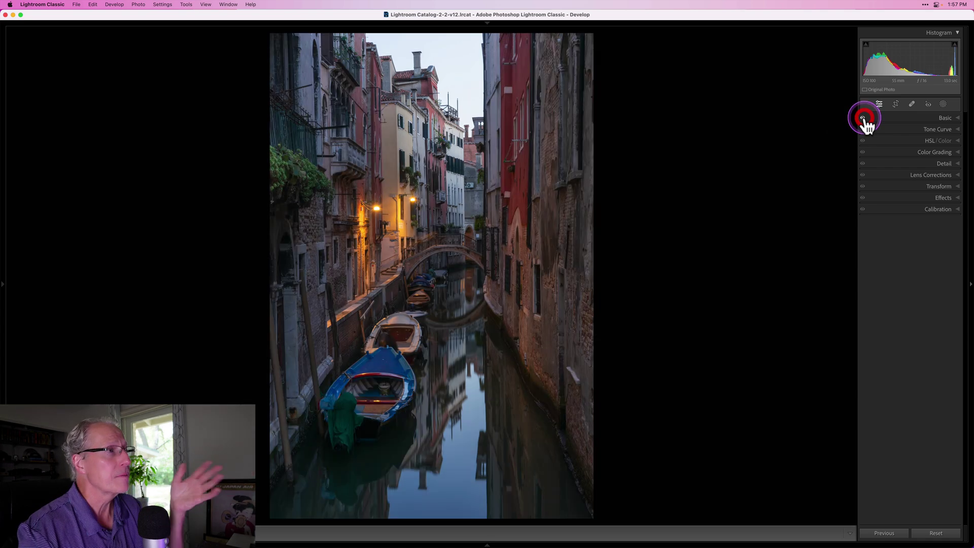
pyautogui.click(898, 115)
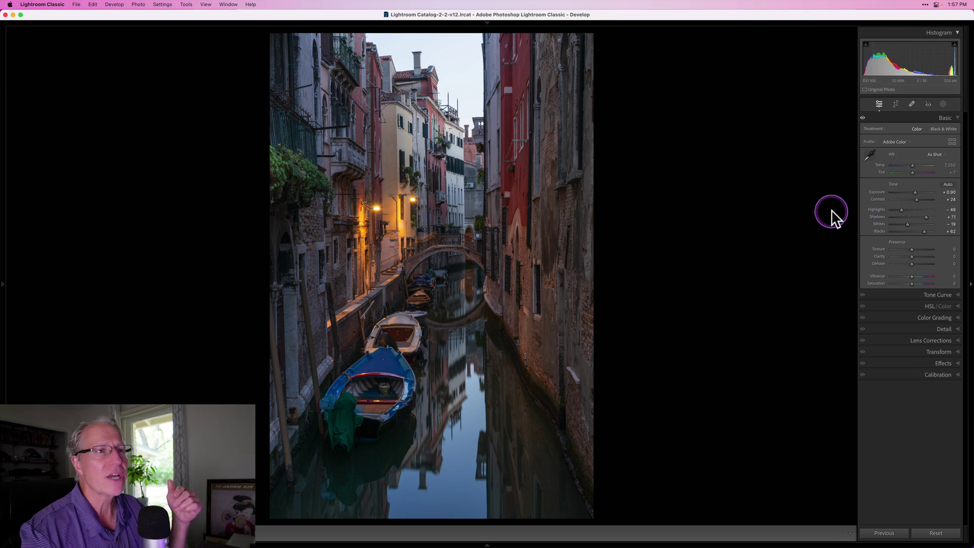
pyautogui.click(878, 115)
pyautogui.click(862, 119)
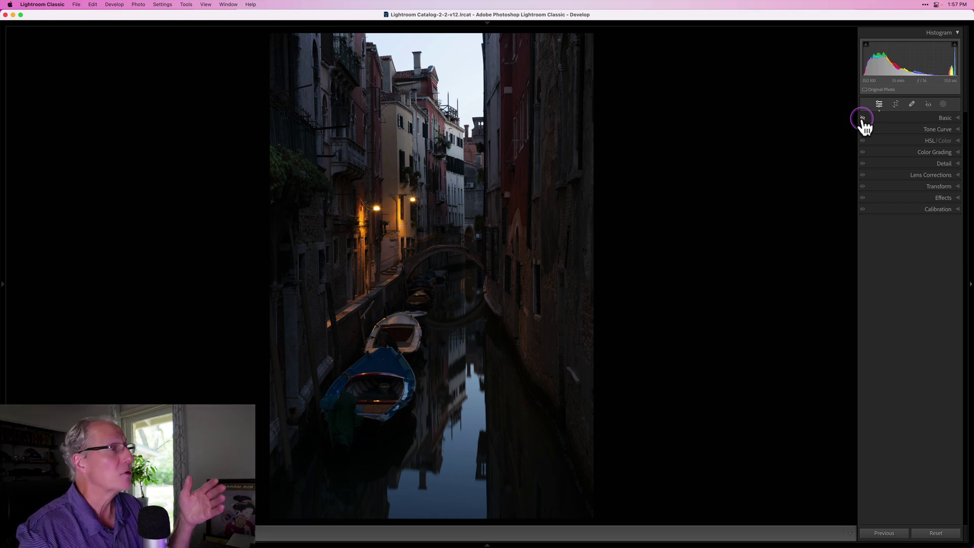
pyautogui.click(862, 118)
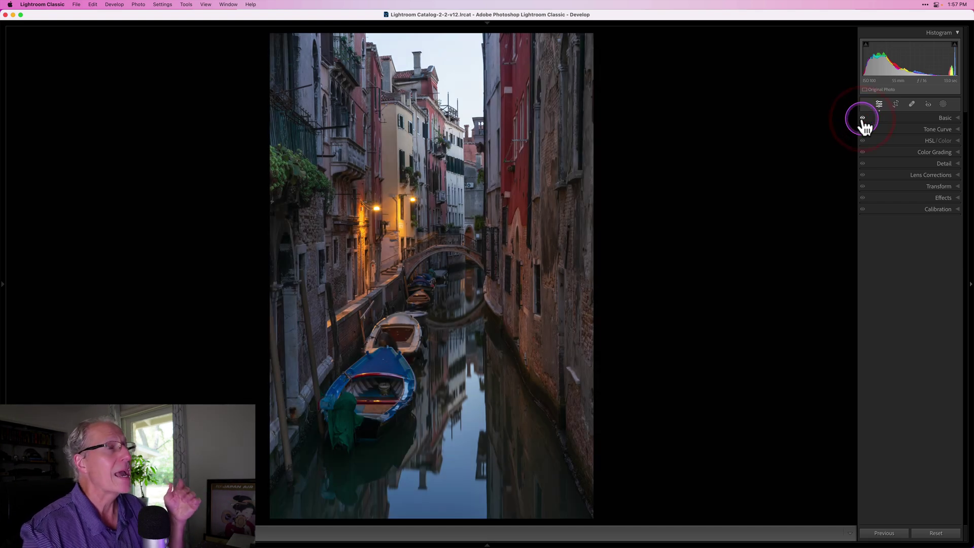
# Step: Test Red, Green and Blue HSL saturation at +100, reset Red and Green, then collapse HSL/Color
pyautogui.click(899, 141)
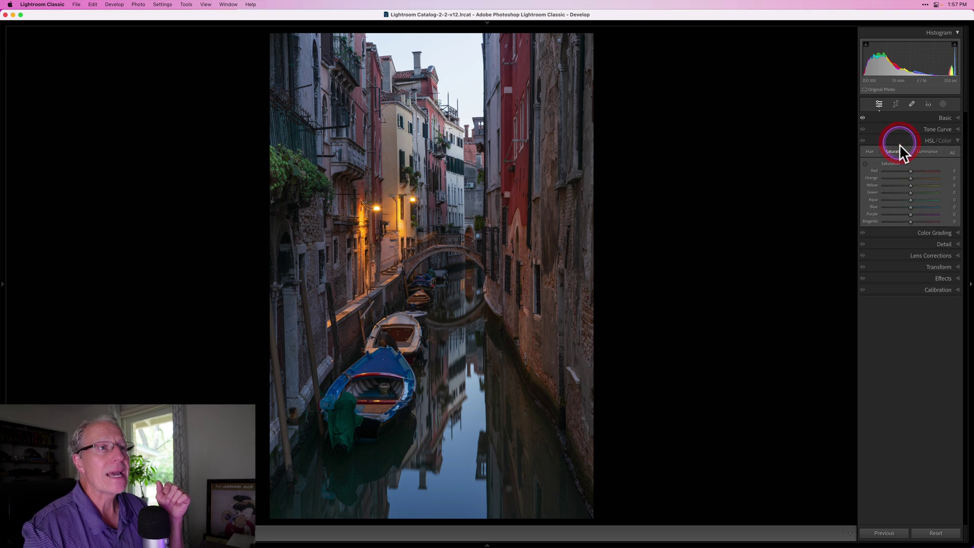
pyautogui.moveTo(911, 171); pyautogui.dragTo(963, 172)
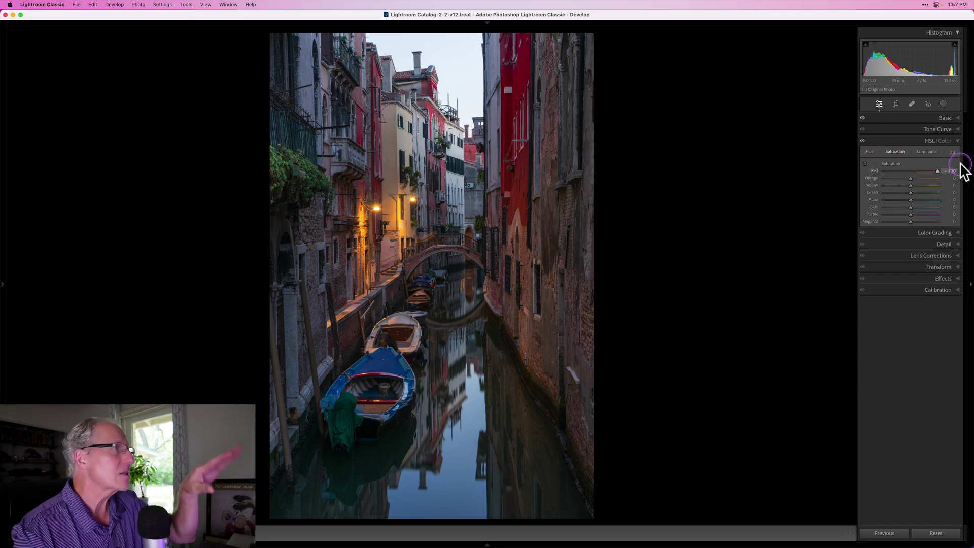
pyautogui.click(936, 171)
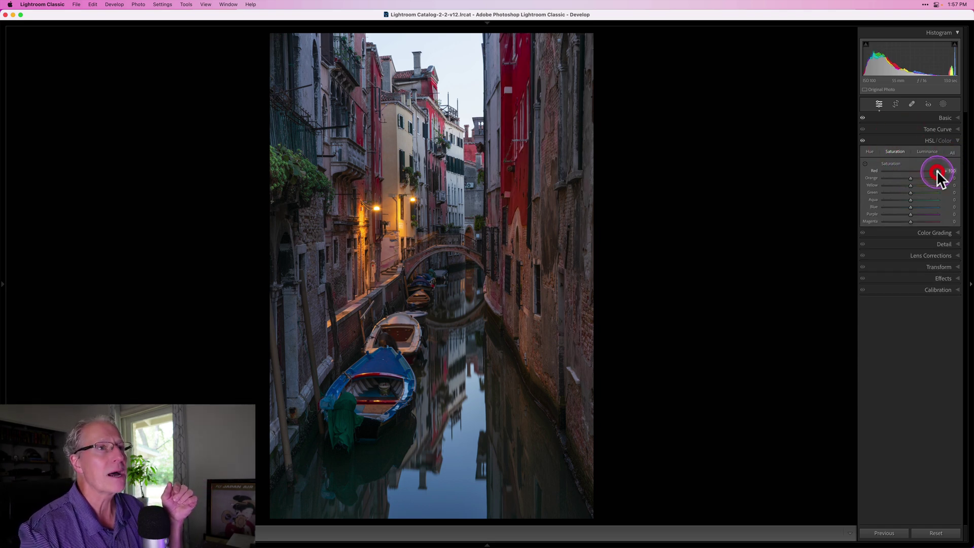
pyautogui.click(936, 172)
pyautogui.moveTo(910, 192); pyautogui.dragTo(951, 193)
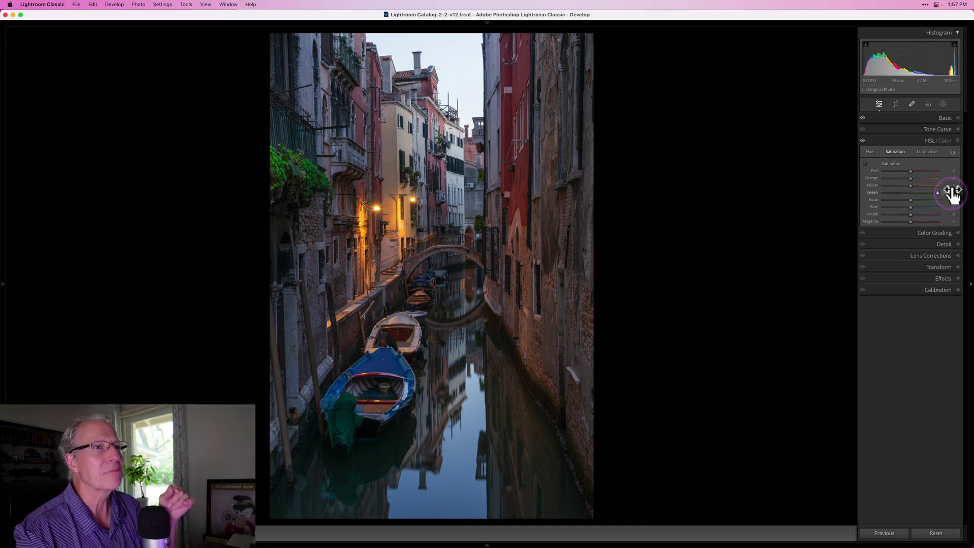
pyautogui.doubleClick(937, 192)
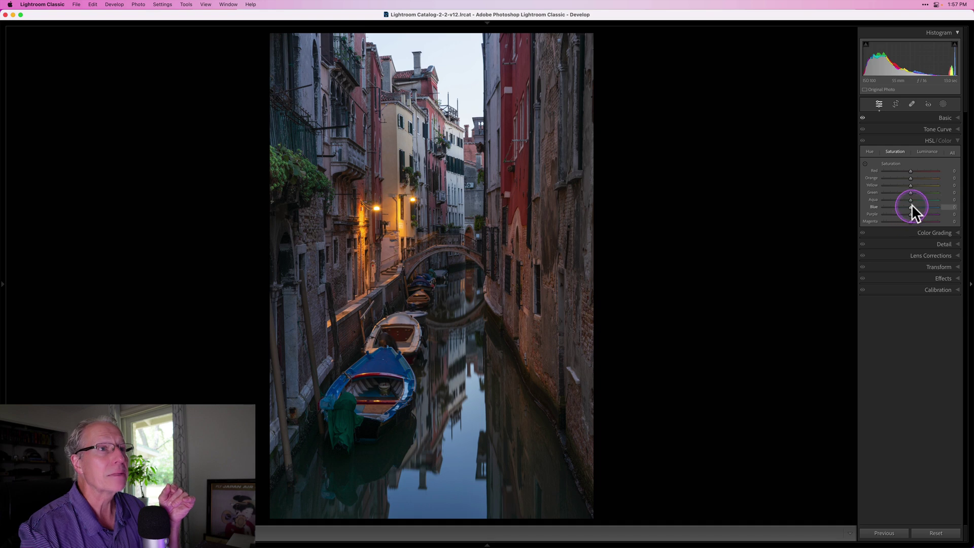
pyautogui.moveTo(943, 207); pyautogui.dragTo(910, 207)
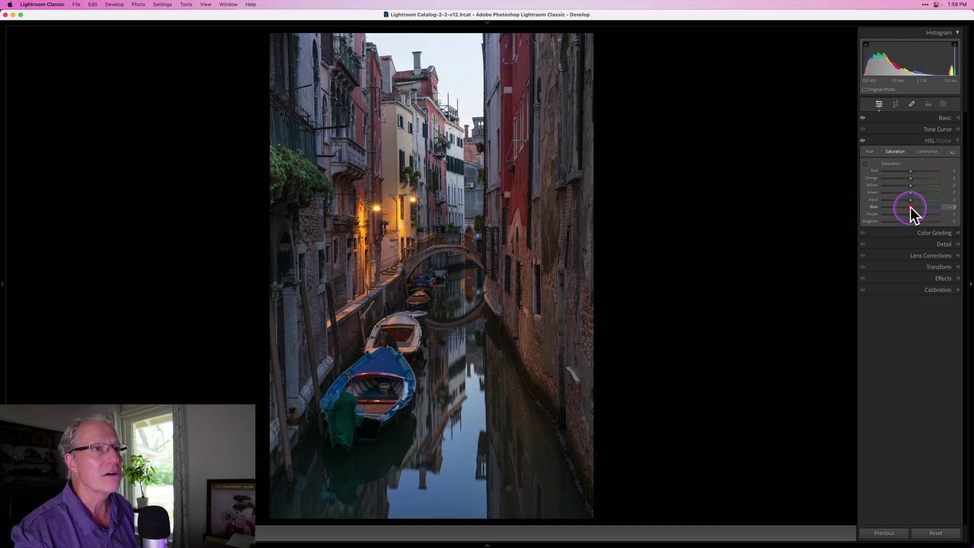
pyautogui.click(896, 140)
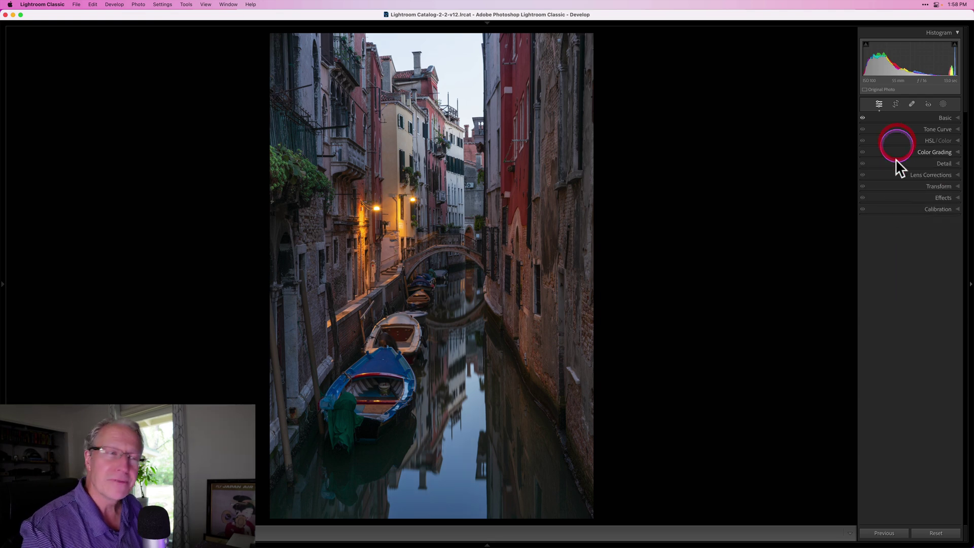
pyautogui.click(895, 205)
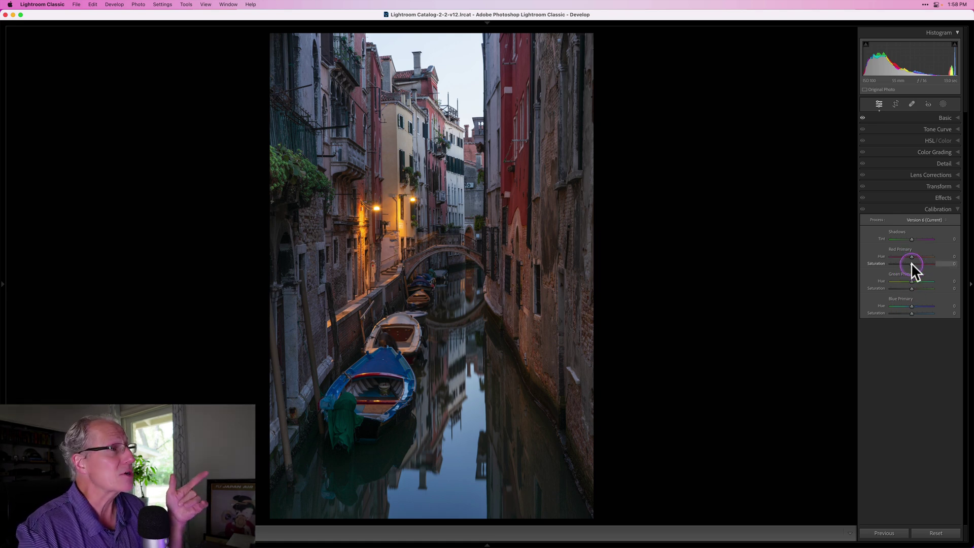
pyautogui.moveTo(915, 262); pyautogui.dragTo(939, 262)
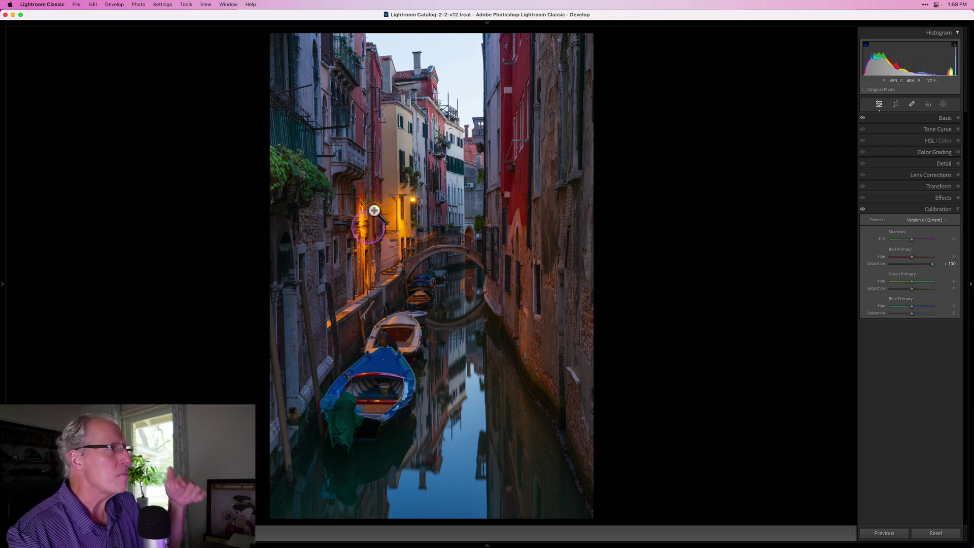
pyautogui.click(863, 208)
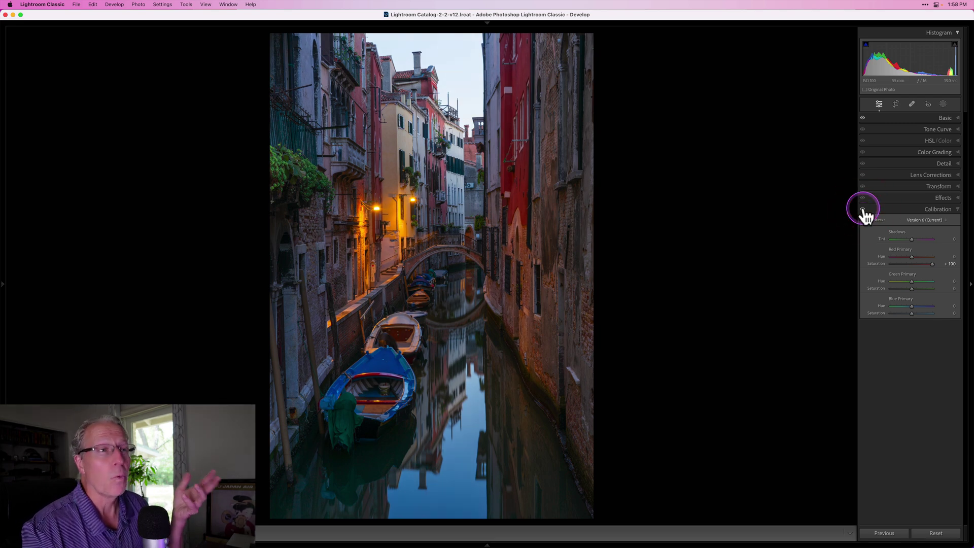
pyautogui.doubleClick(929, 265)
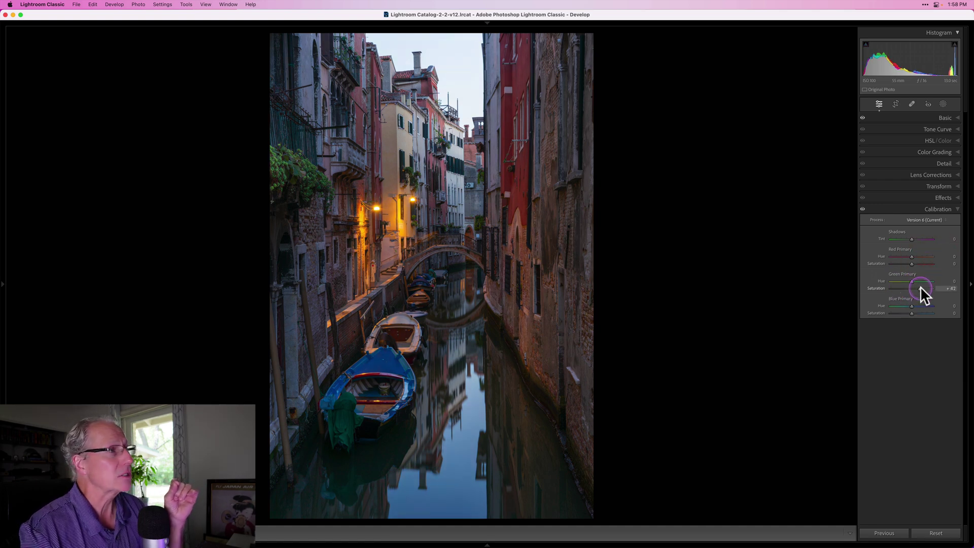
# Step: Try Green Primary saturation at +100, compare with Calibration toggled, then reset it to 0
pyautogui.moveTo(920, 287); pyautogui.dragTo(939, 285)
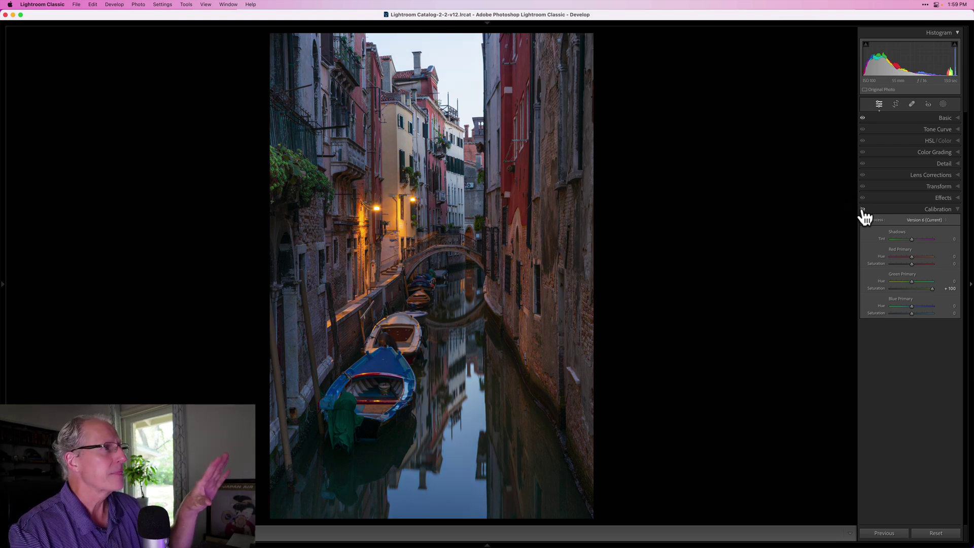
pyautogui.click(862, 210)
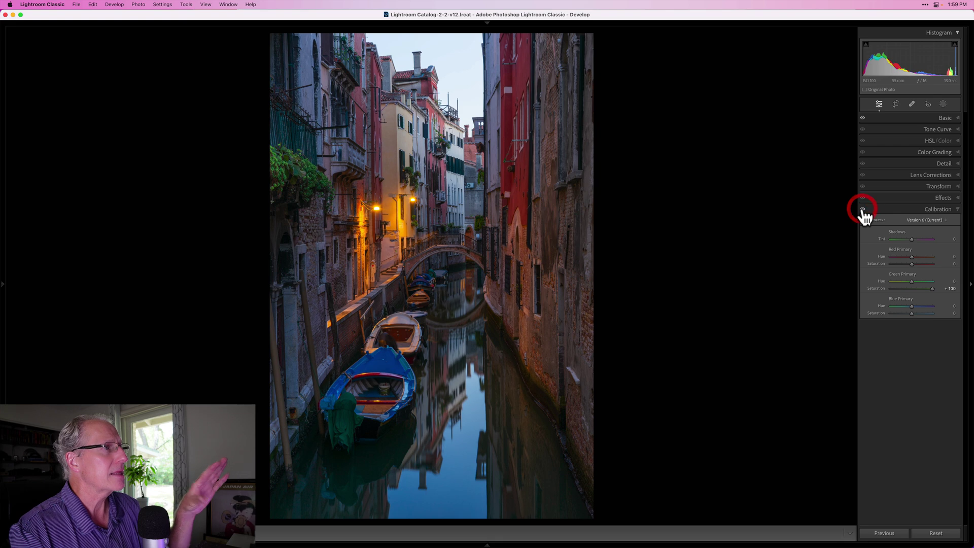
pyautogui.doubleClick(931, 287)
pyautogui.click(910, 311)
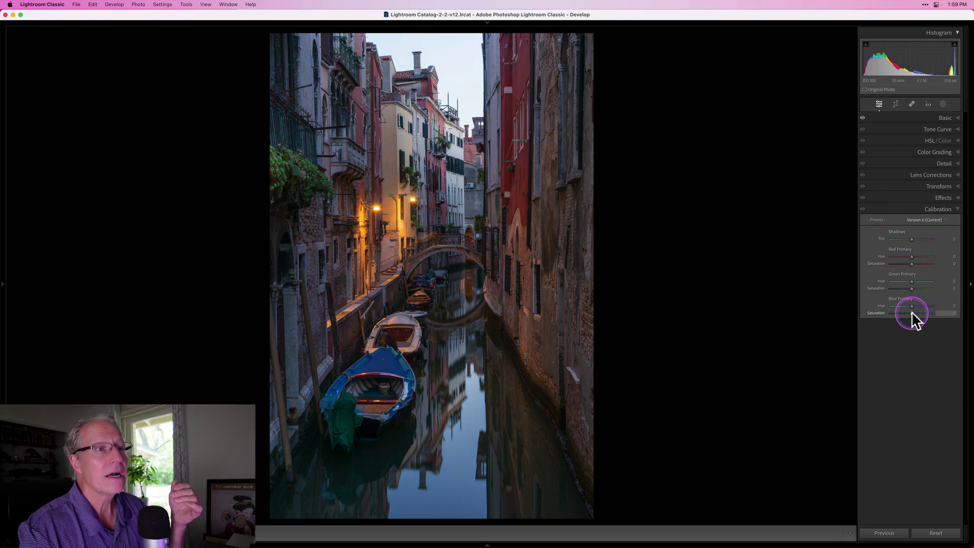
# Step: Set Blue Primary saturation to +100 and compare the canal with Calibration off and on
pyautogui.moveTo(911, 312); pyautogui.dragTo(950, 316)
pyautogui.click(951, 311)
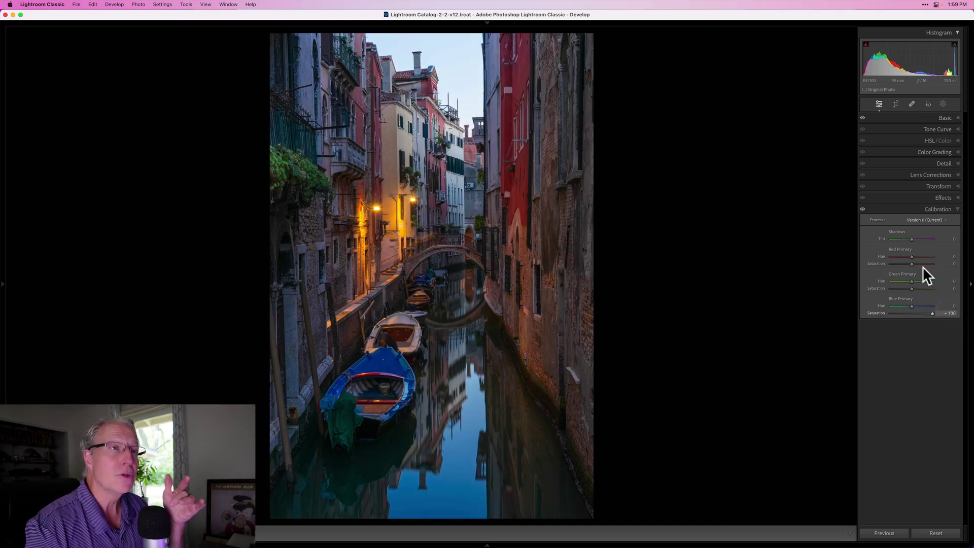
pyautogui.click(897, 186)
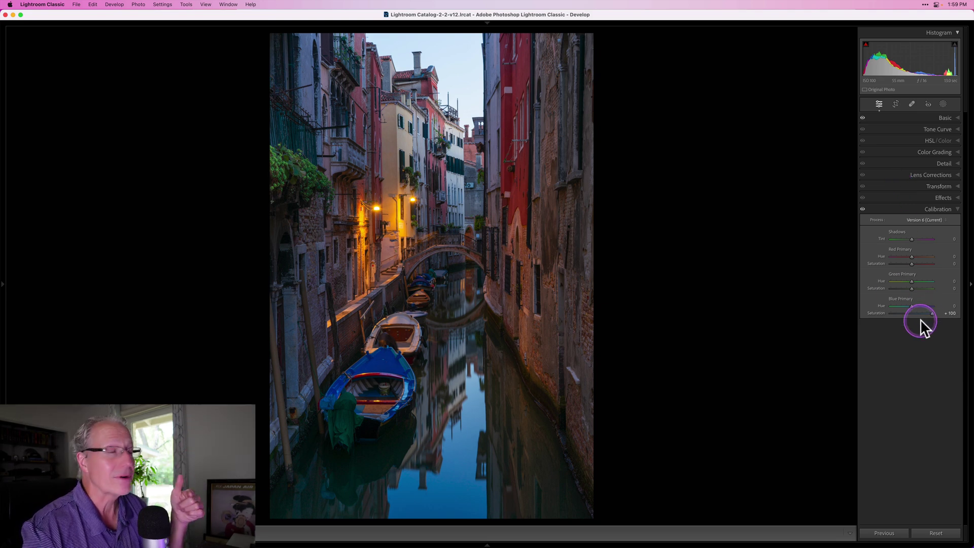
pyautogui.click(862, 209)
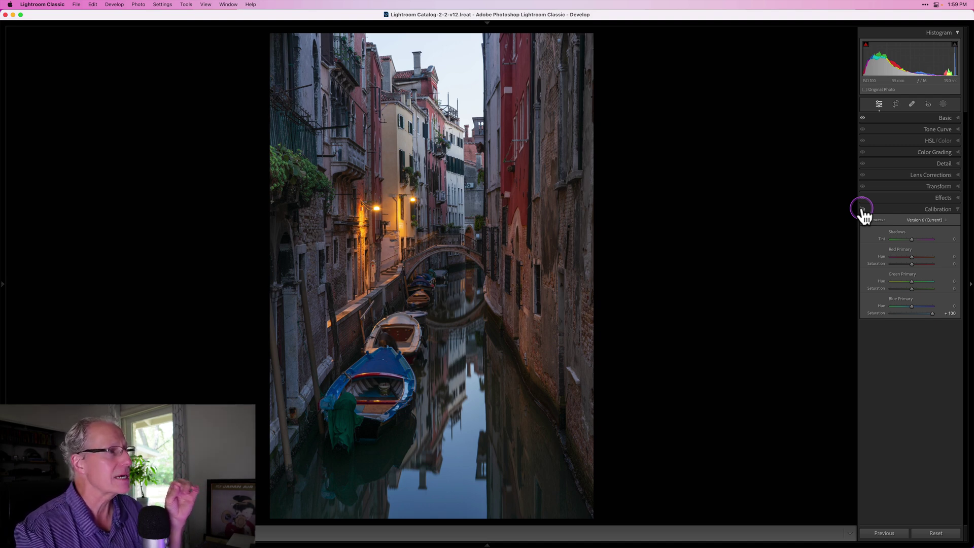
pyautogui.click(862, 209)
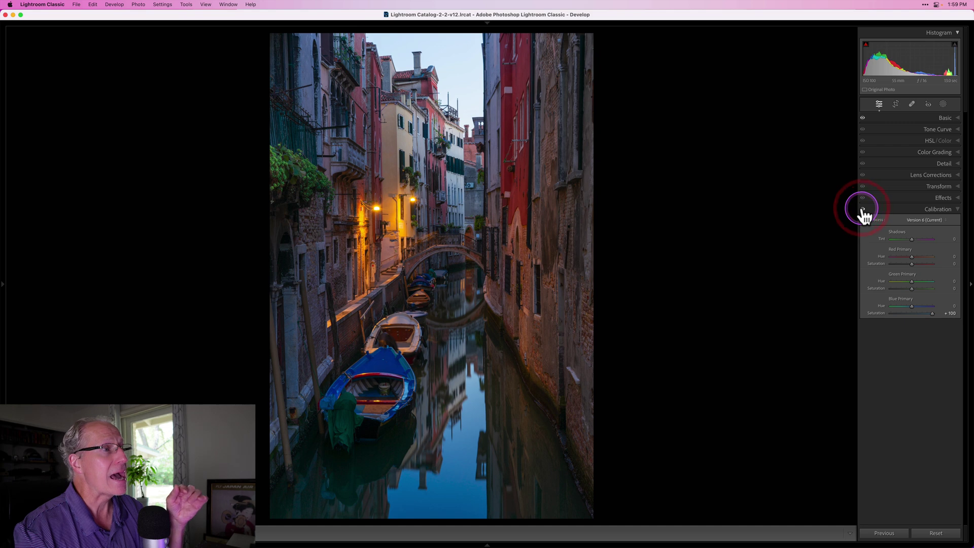
# Step: Set Calibration saturation to Blue Primary +53, Green Primary +44 and Red Primary +48
pyautogui.click(922, 313)
pyautogui.click(920, 287)
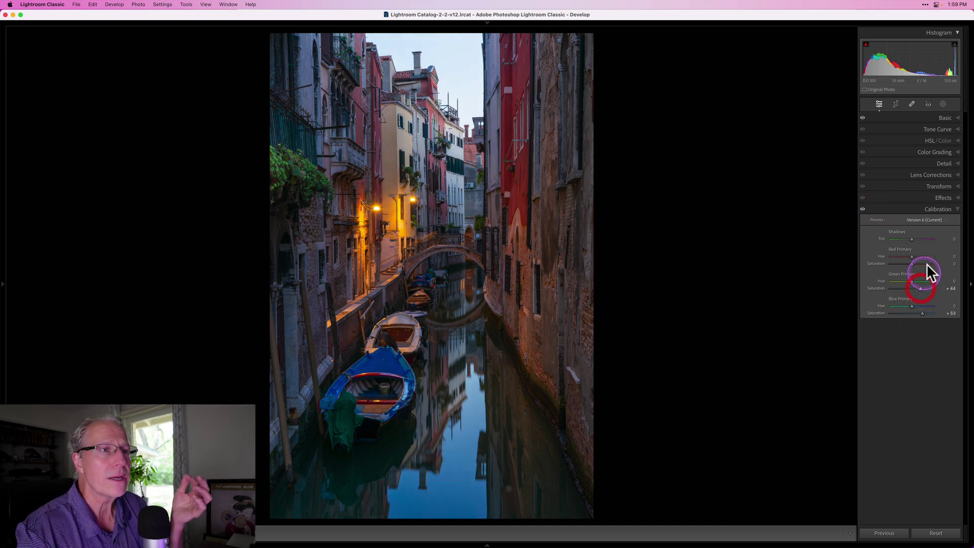
pyautogui.click(921, 264)
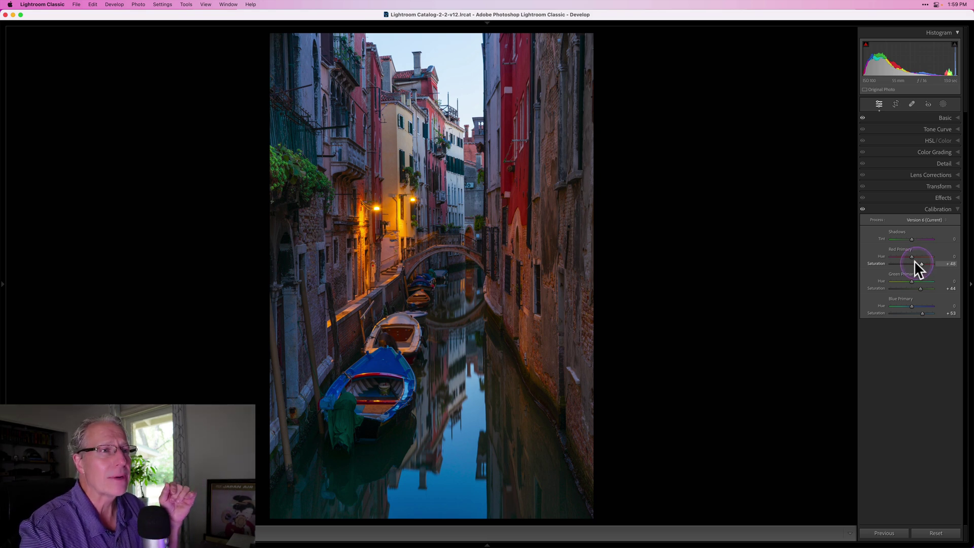
# Step: Swing the Red Primary hue through its range and settle it at -32
pyautogui.click(910, 255)
pyautogui.moveTo(917, 253)
pyautogui.mouseDown()
pyautogui.moveTo(889, 253)
pyautogui.moveTo(927, 254)
pyautogui.mouseUp()
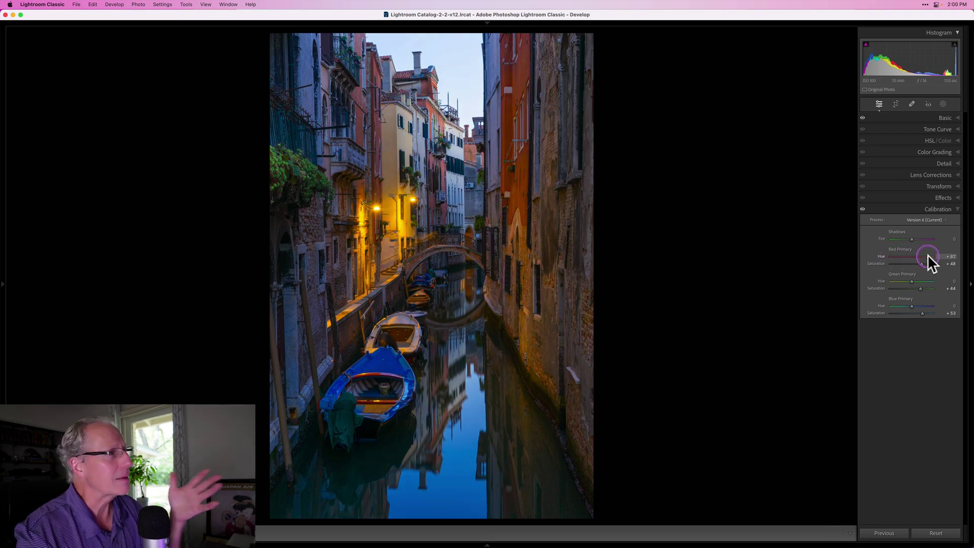
pyautogui.moveTo(927, 254); pyautogui.dragTo(905, 255)
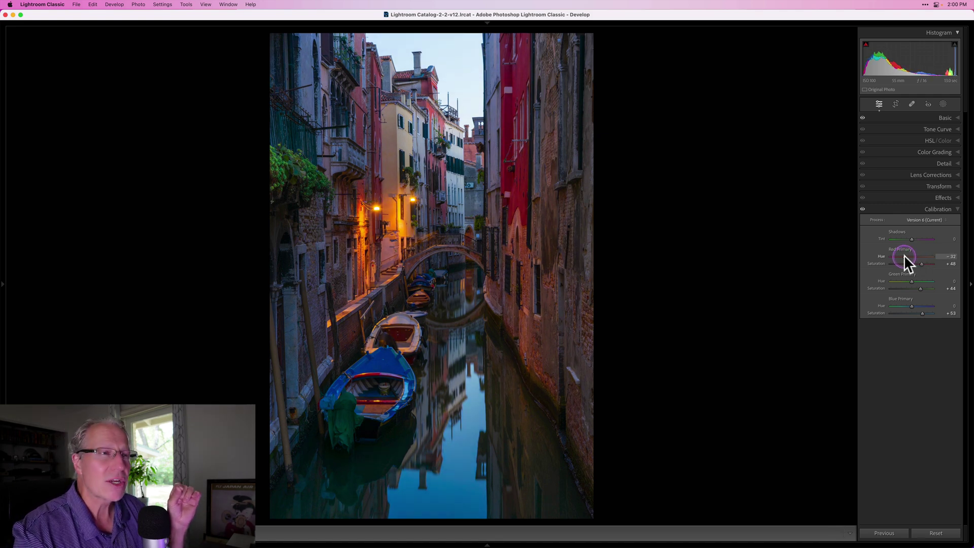
pyautogui.moveTo(904, 254); pyautogui.dragTo(904, 255)
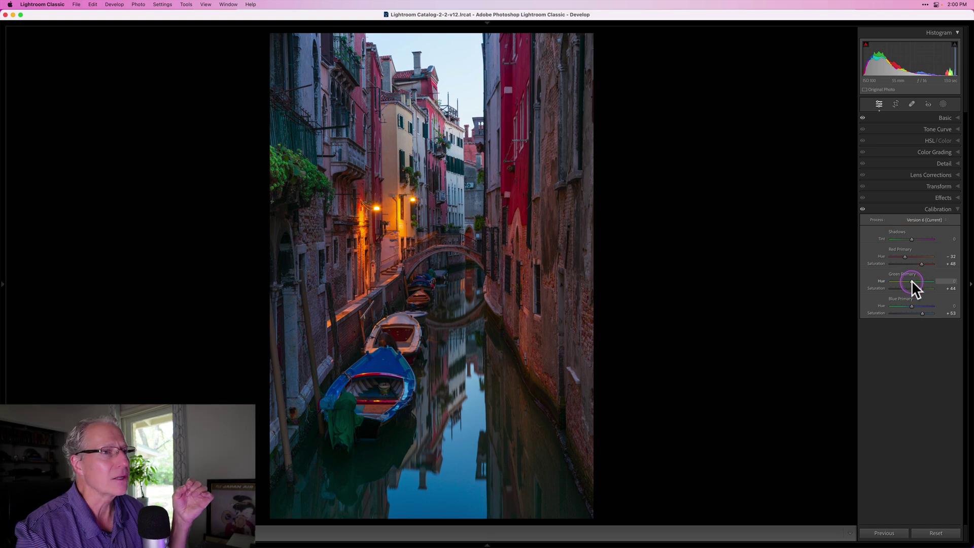
# Step: Set the Green Primary hue to +28, then compare with Calibration toggled off and on
pyautogui.moveTo(907, 288); pyautogui.dragTo(900, 287)
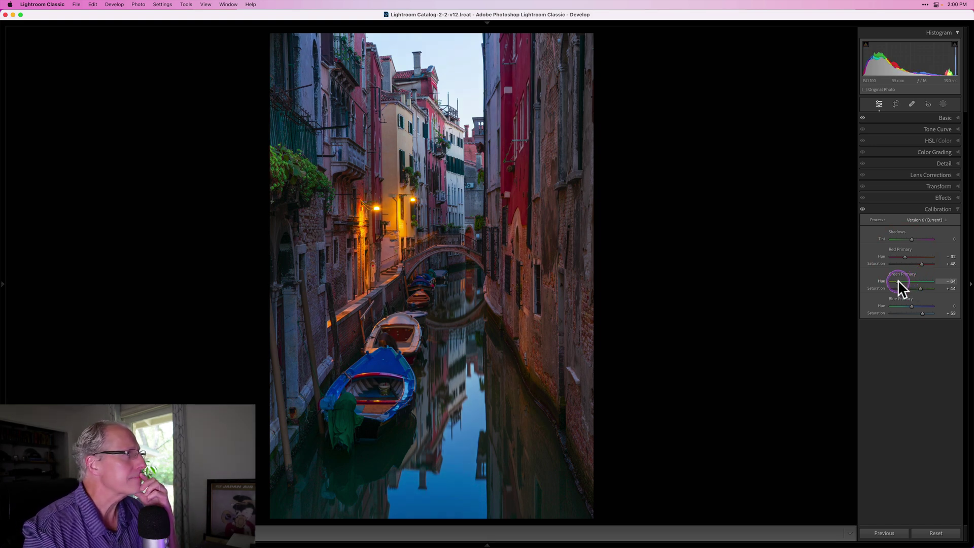
pyautogui.moveTo(897, 281)
pyautogui.mouseDown()
pyautogui.moveTo(887, 281)
pyautogui.moveTo(914, 282)
pyautogui.mouseUp()
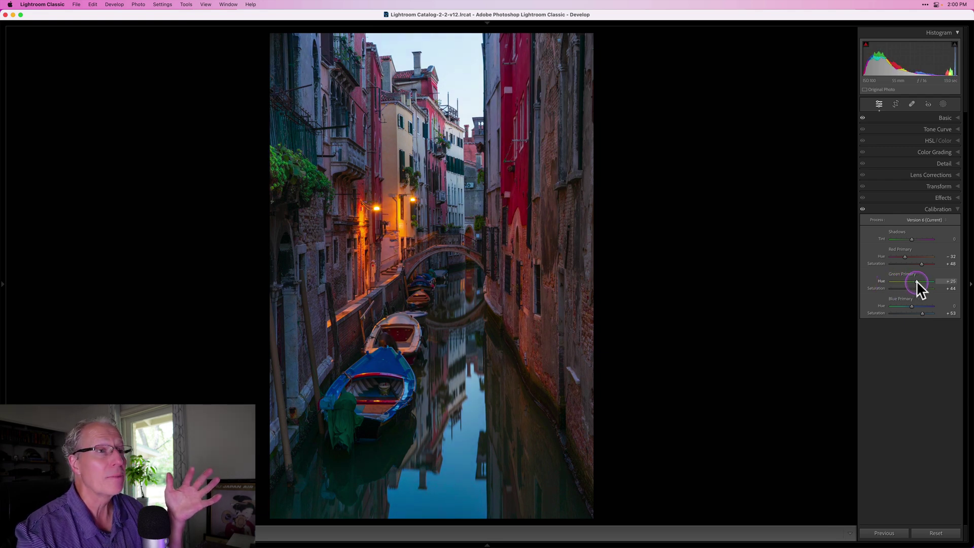
pyautogui.click(862, 209)
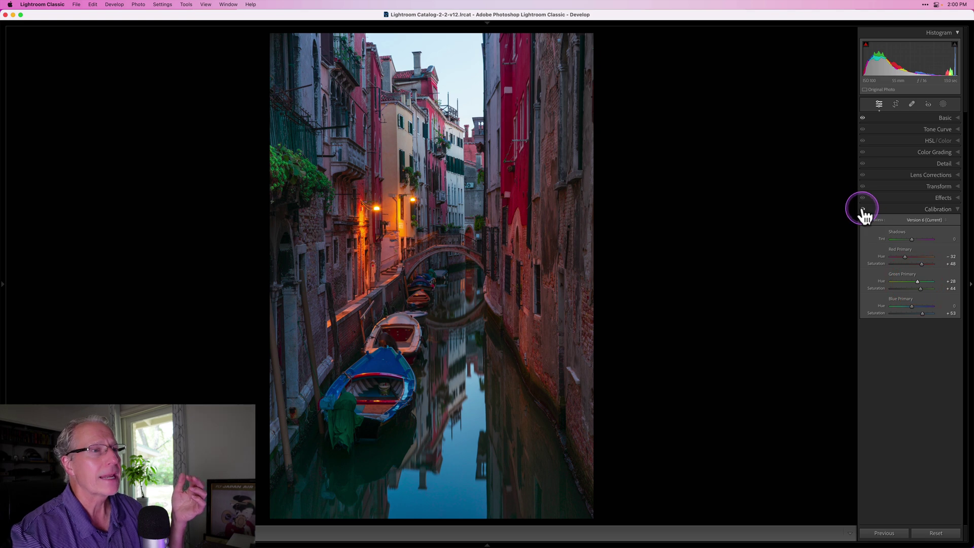
pyautogui.click(862, 208)
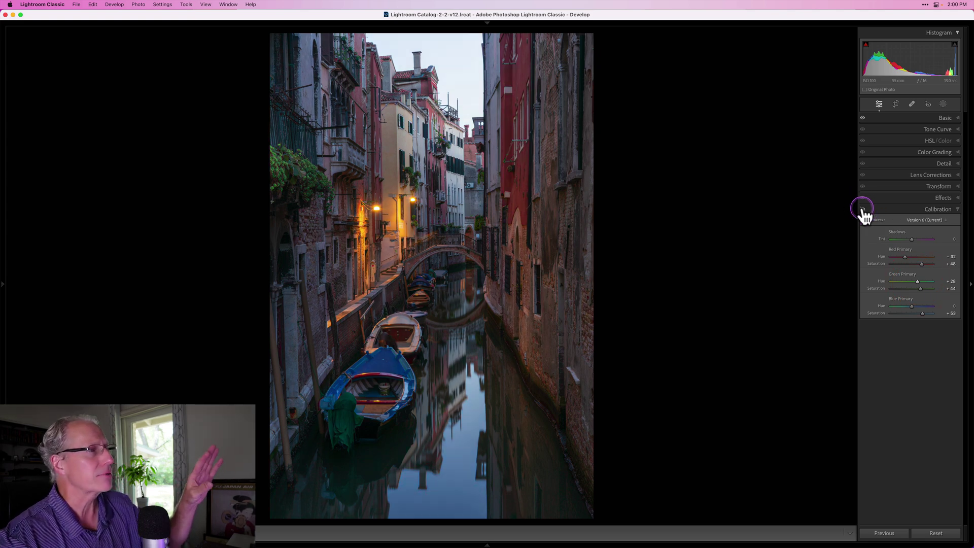
pyautogui.click(862, 209)
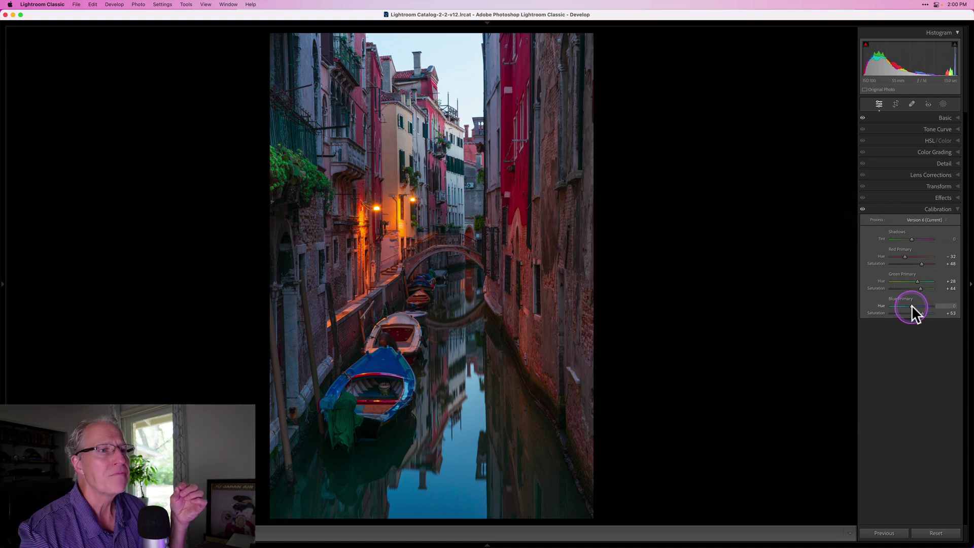
# Step: Reset the Blue Primary hue, set it to -16 with saturation +18, and compare before/after
pyautogui.moveTo(911, 304); pyautogui.dragTo(925, 303)
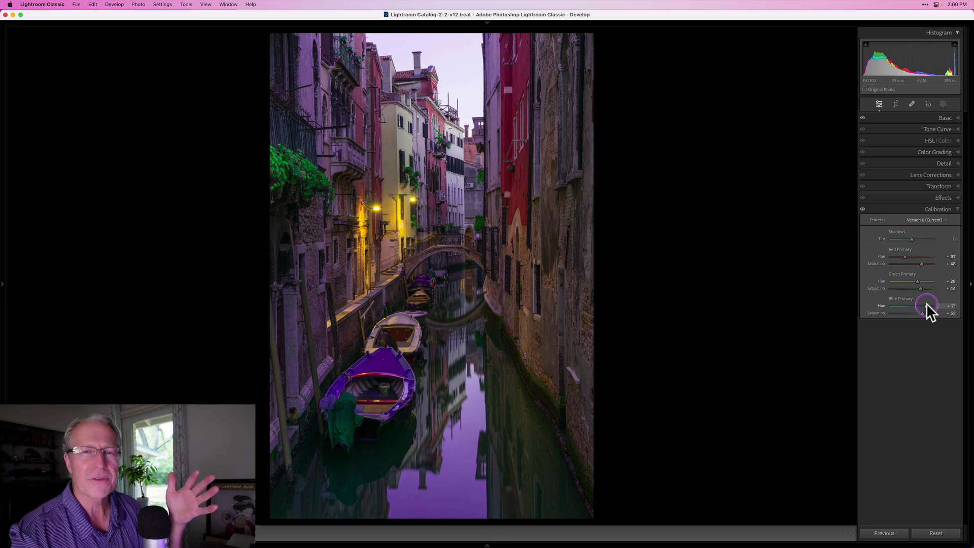
pyautogui.moveTo(925, 303); pyautogui.dragTo(920, 302)
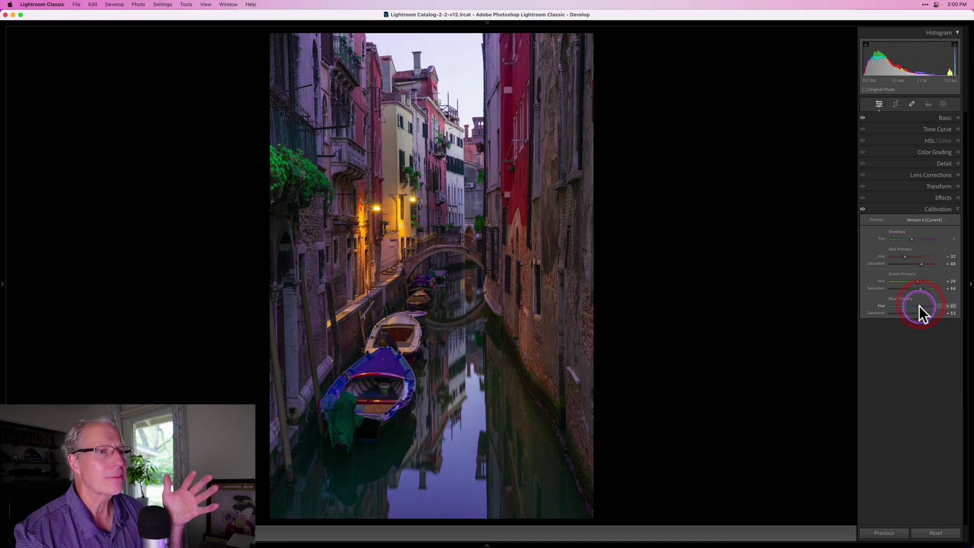
pyautogui.doubleClick(918, 305)
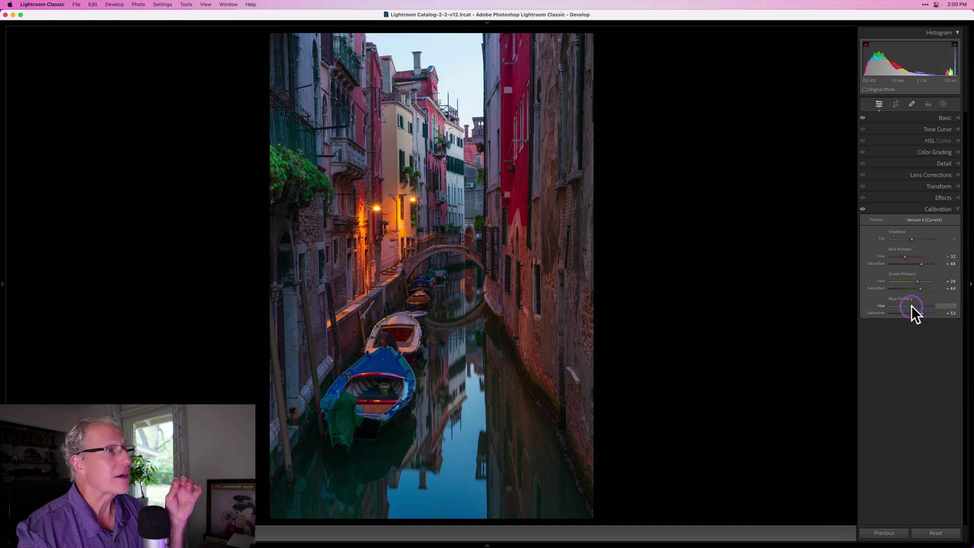
pyautogui.moveTo(905, 305); pyautogui.dragTo(899, 306)
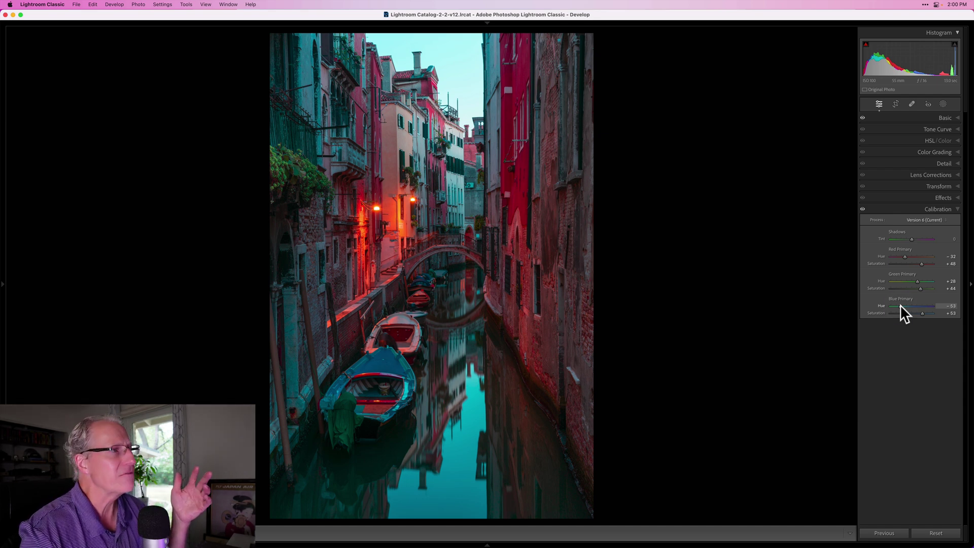
pyautogui.moveTo(900, 305); pyautogui.dragTo(916, 314)
pyautogui.click(920, 313)
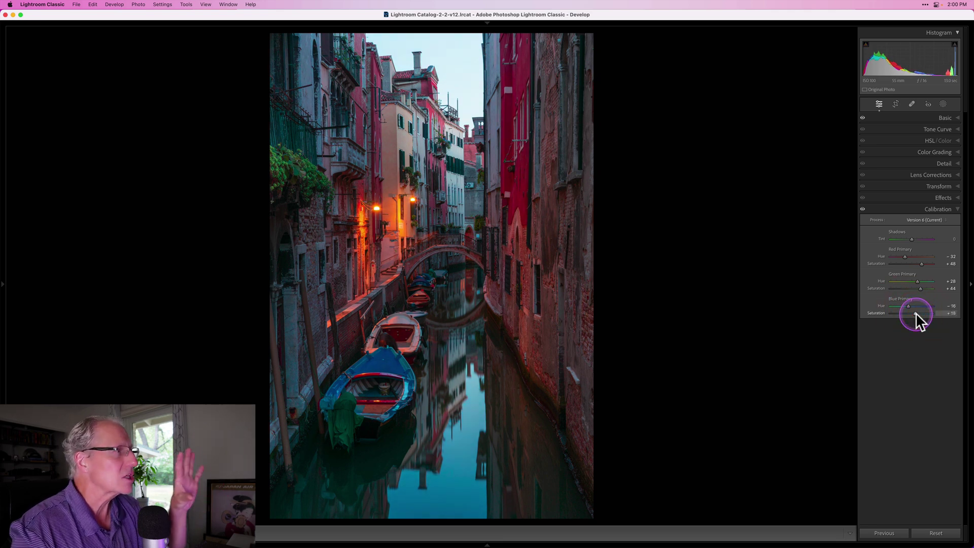
pyautogui.click(862, 210)
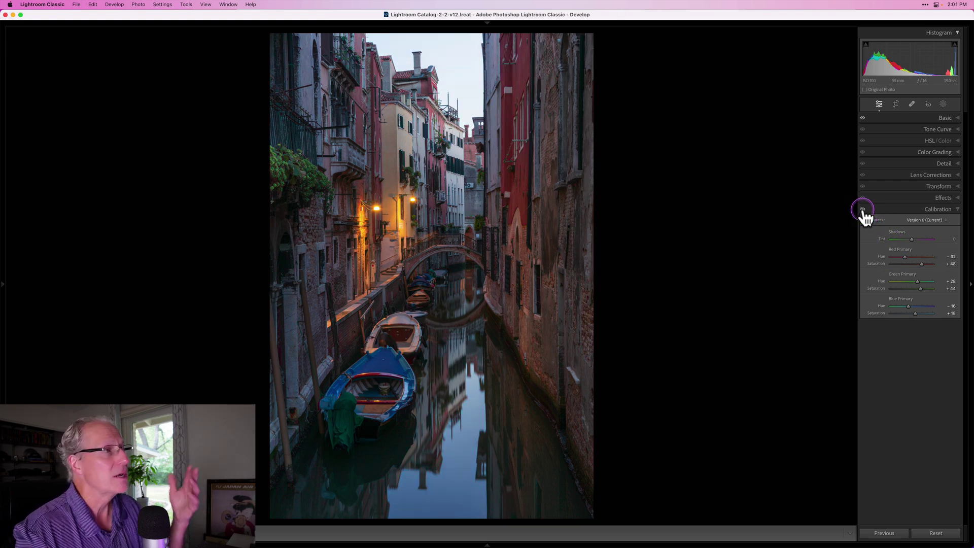
pyautogui.click(862, 210)
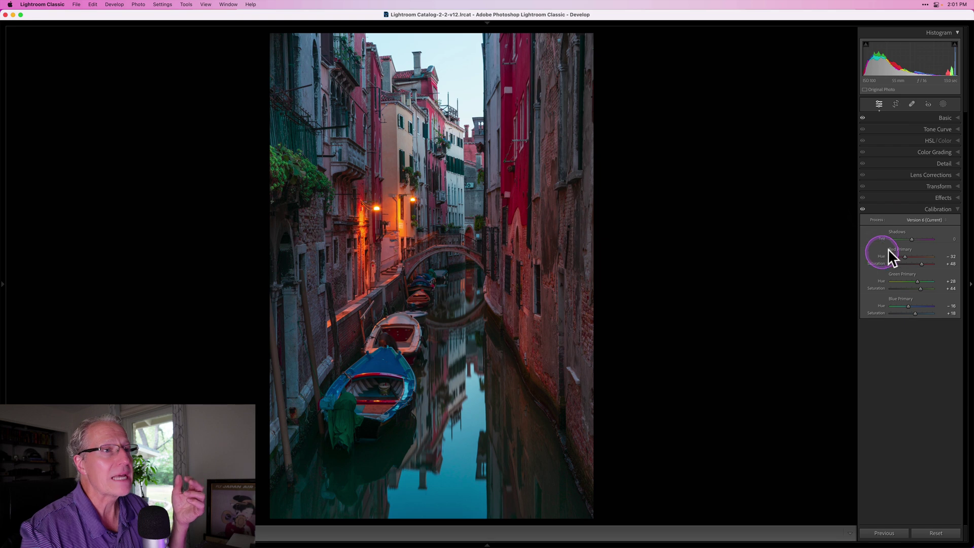
# Step: Push the Calibration Shadows Tint to +16 magenta and compare with Calibration toggled off and on
pyautogui.click(911, 239)
pyautogui.moveTo(911, 238); pyautogui.dragTo(908, 238)
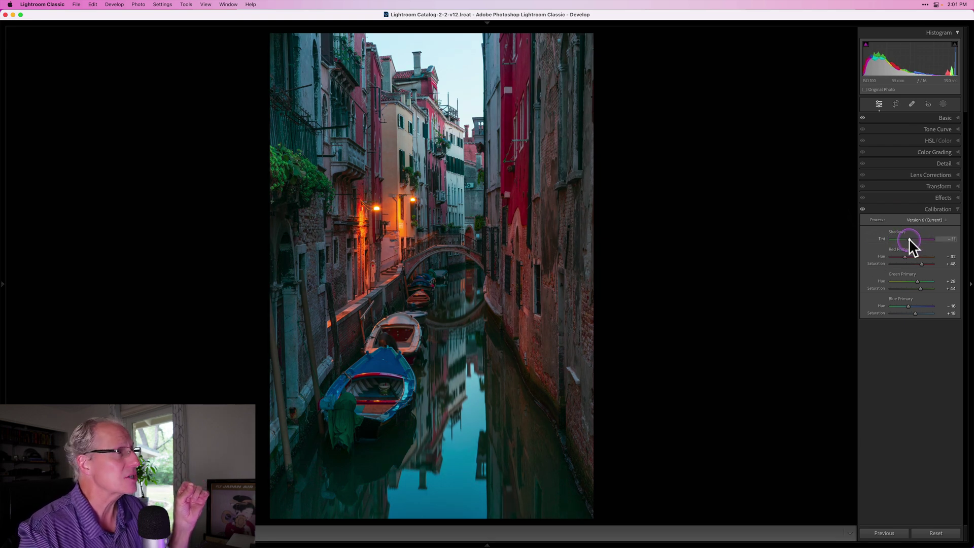
pyautogui.moveTo(909, 239); pyautogui.dragTo(914, 237)
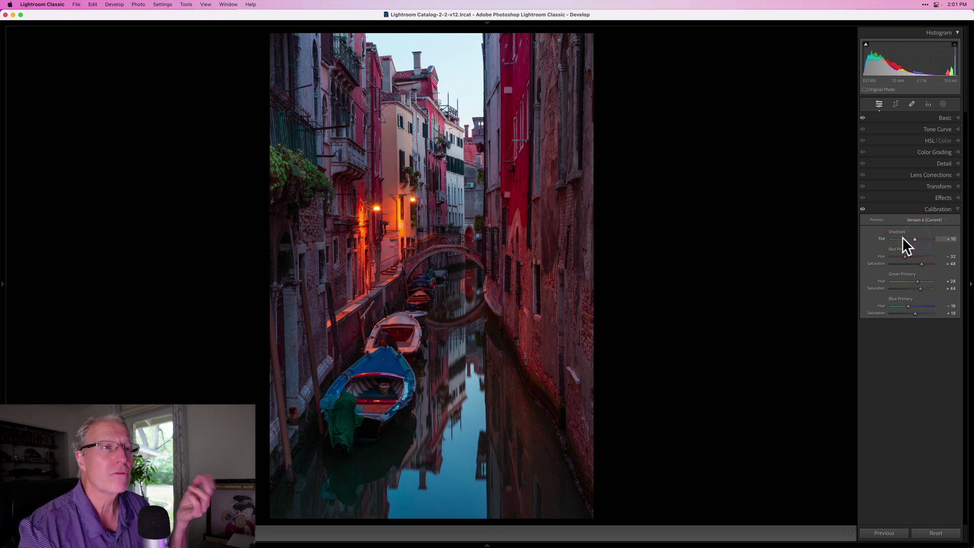
pyautogui.click(863, 209)
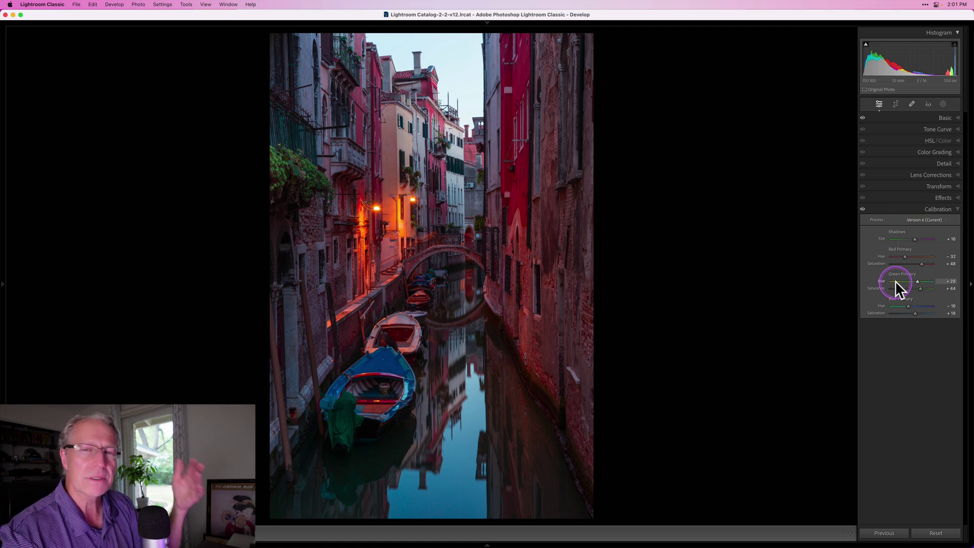
pyautogui.click(862, 209)
pyautogui.click(862, 209)
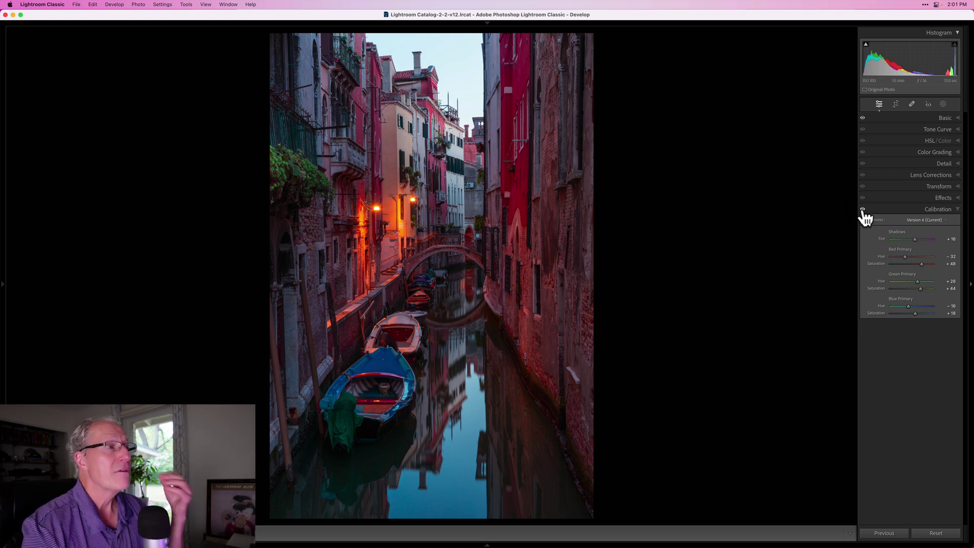
pyautogui.click(912, 258)
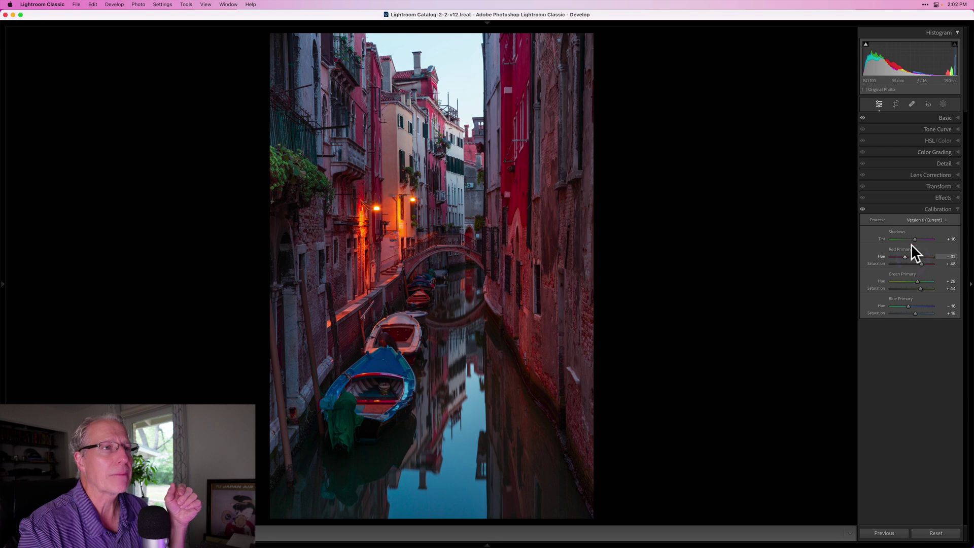
pyautogui.click(862, 208)
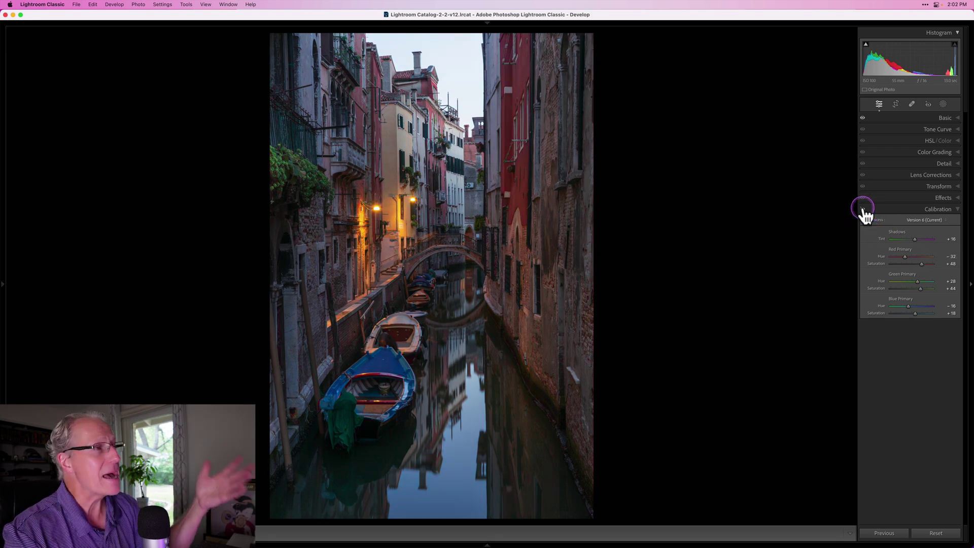
pyautogui.click(862, 209)
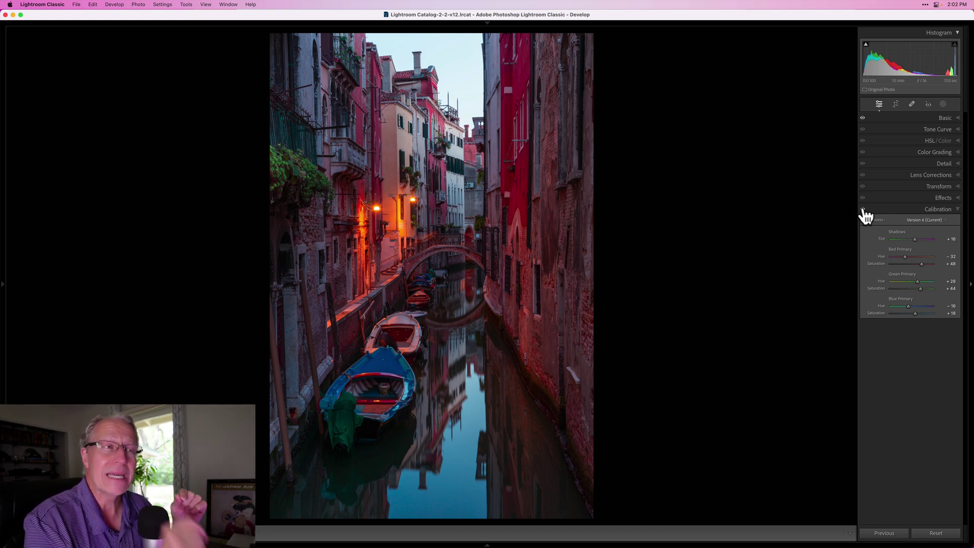
pyautogui.click(880, 209)
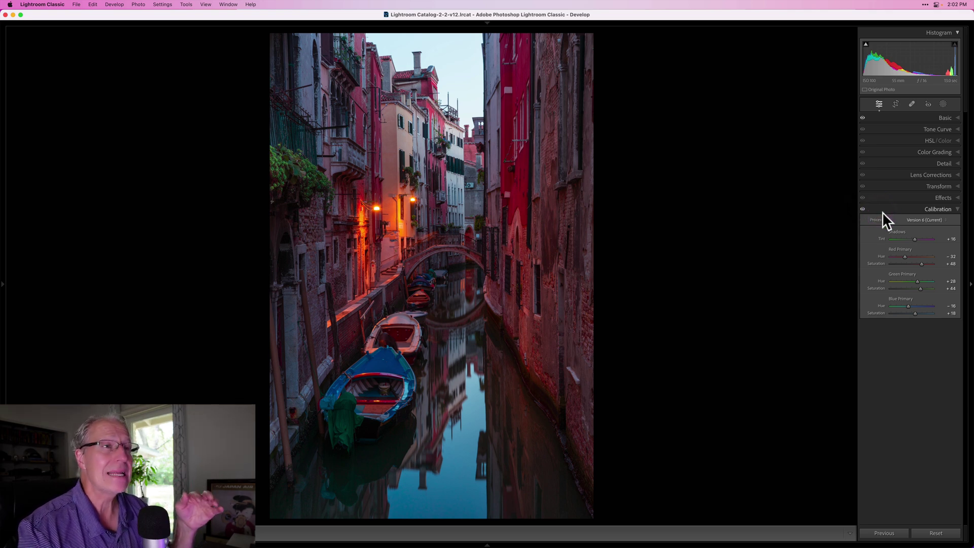
pyautogui.click(894, 275)
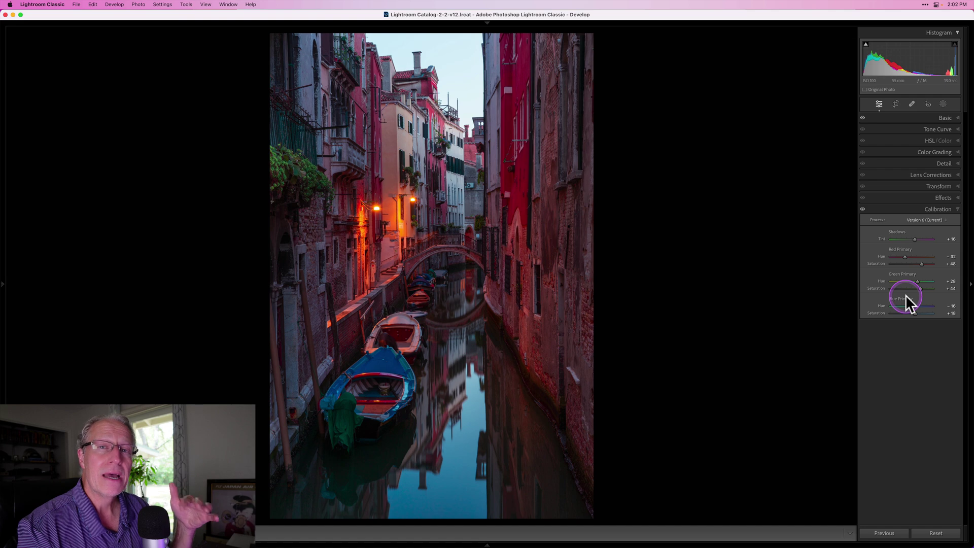